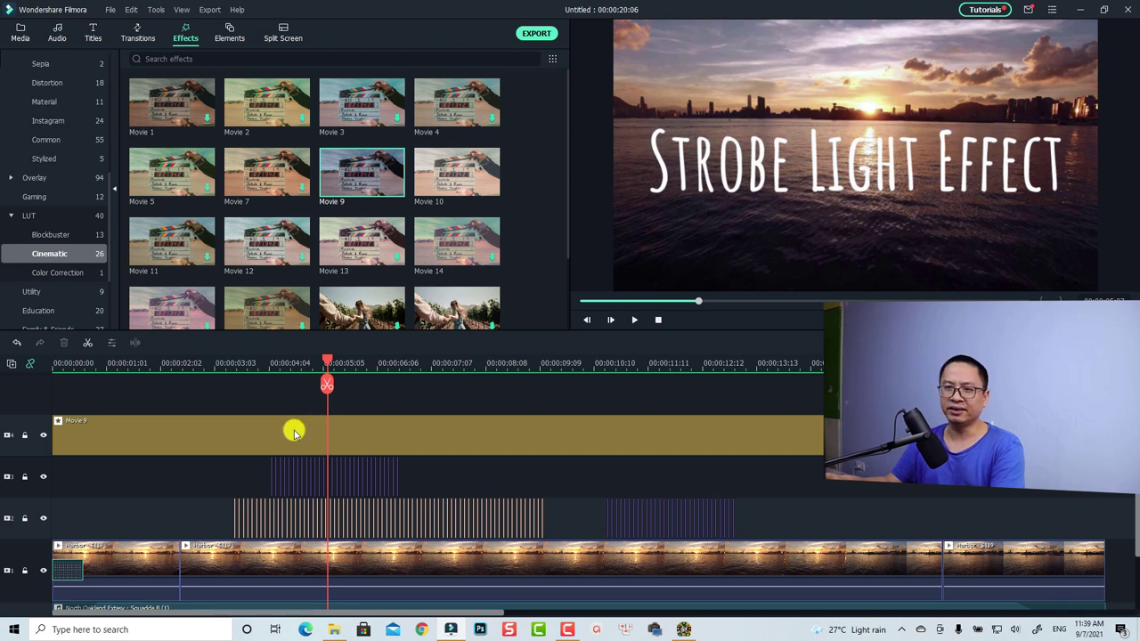
- Return to the timeline with only the harbor clip and music, playhead at about three seconds
{"action": "left_click", "coordinate": [148, 443]}
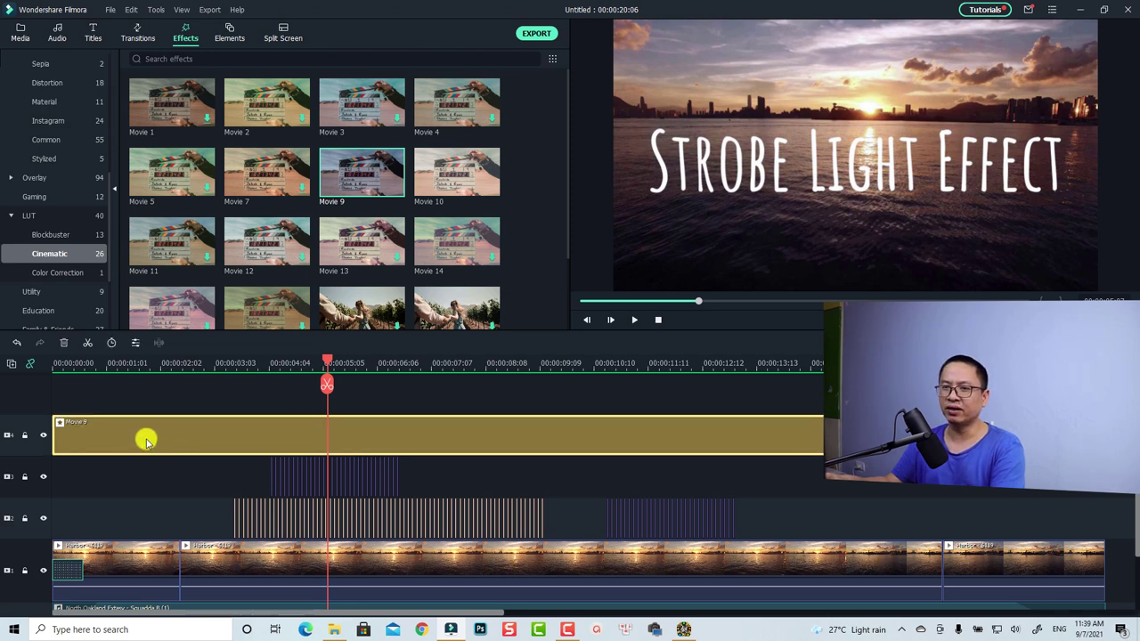
{"action": "scroll", "coordinate": [183, 436], "scroll_direction": "down", "scroll_amount": 1}
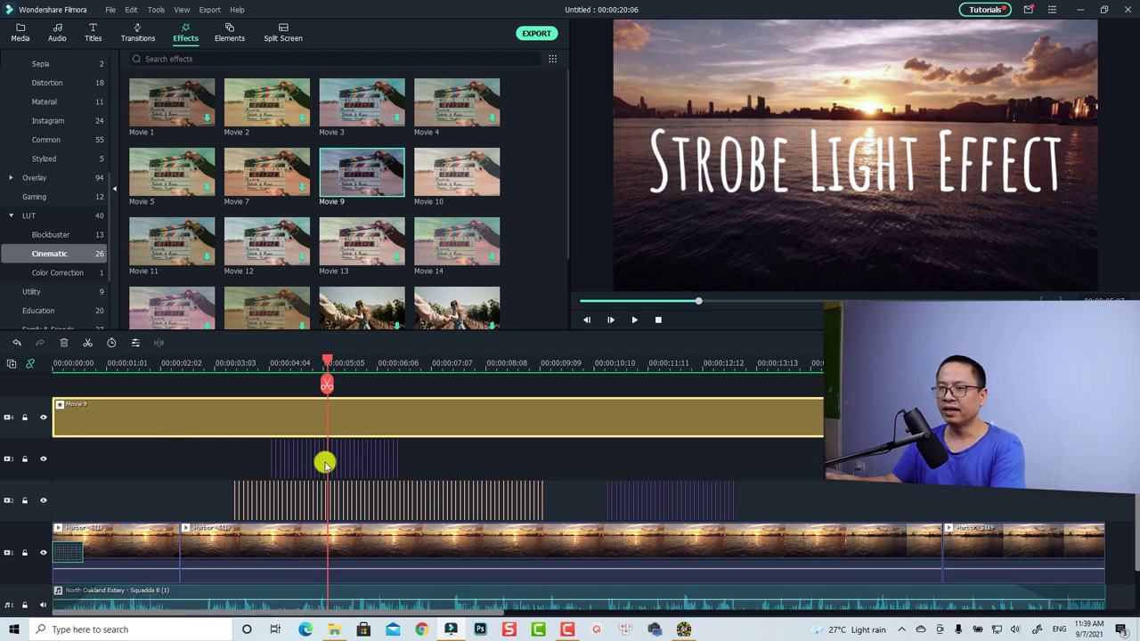
{"action": "left_click_drag", "start_coordinate": [311, 476], "coordinate": [268, 458]}
{"action": "left_click_drag", "start_coordinate": [556, 504], "coordinate": [242, 508]}
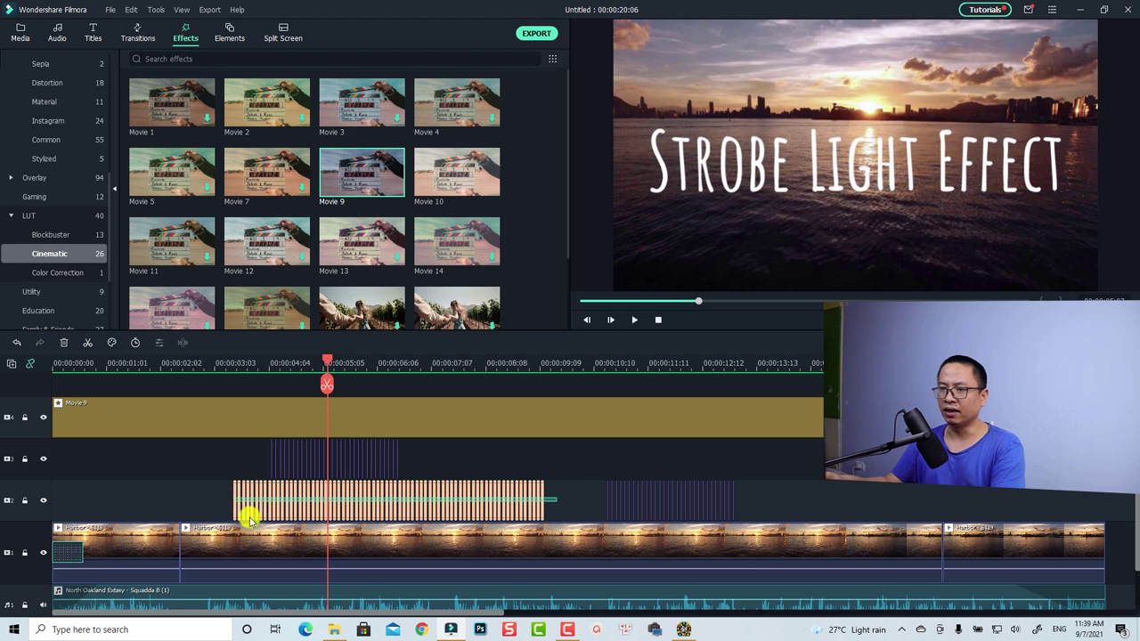
{"action": "left_click", "coordinate": [270, 552]}
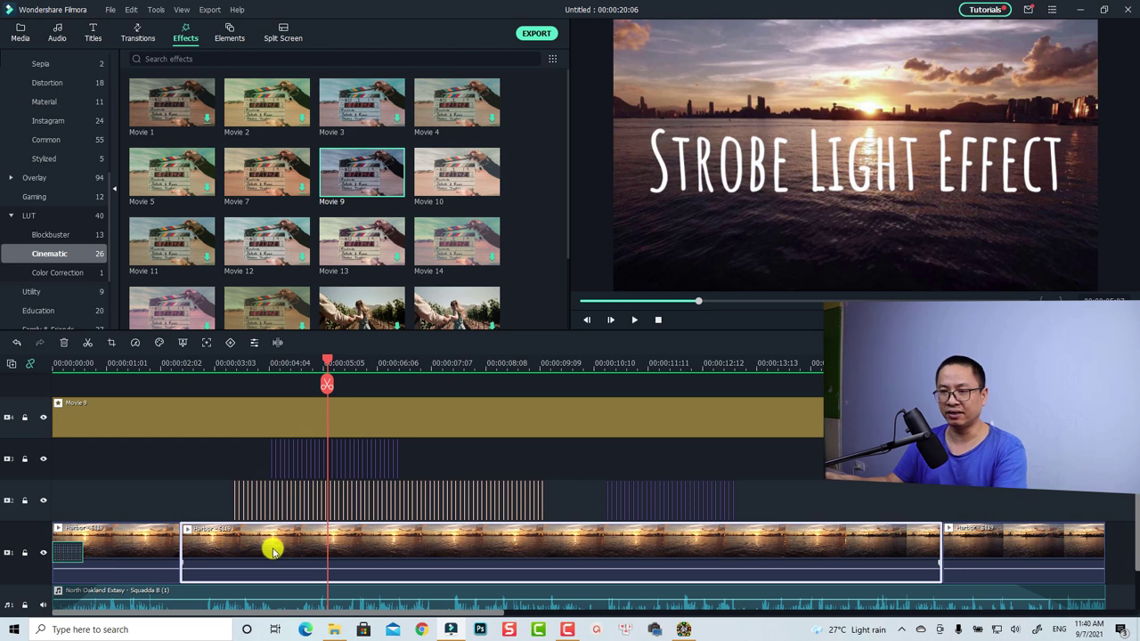
{"action": "scroll", "coordinate": [273, 552], "scroll_direction": "down", "scroll_amount": 1}
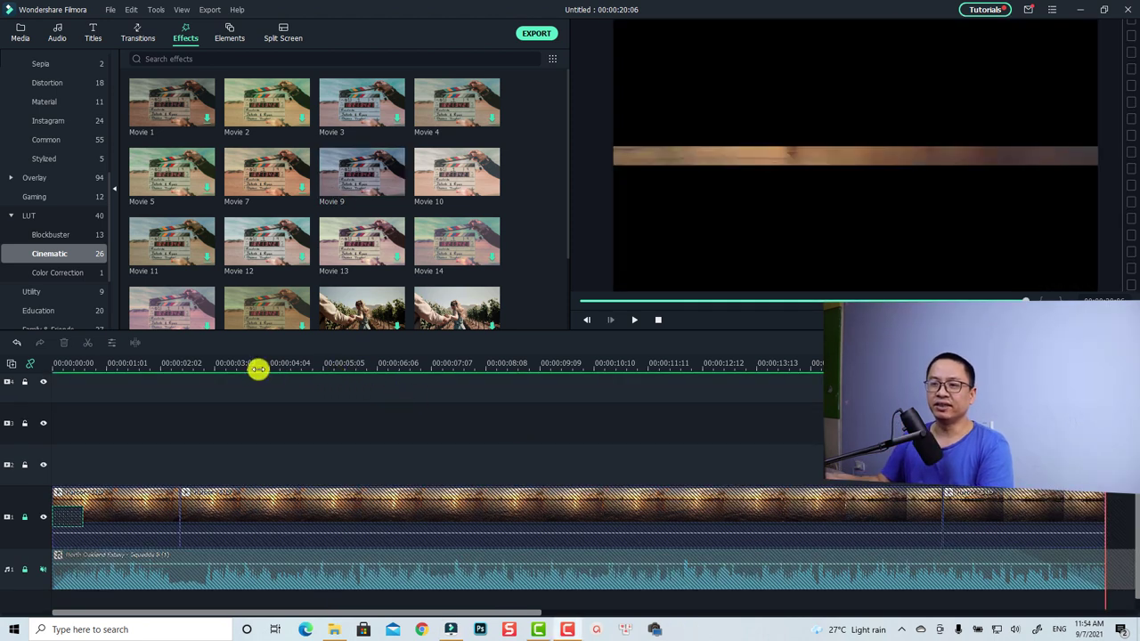
{"action": "left_click", "coordinate": [257, 368]}
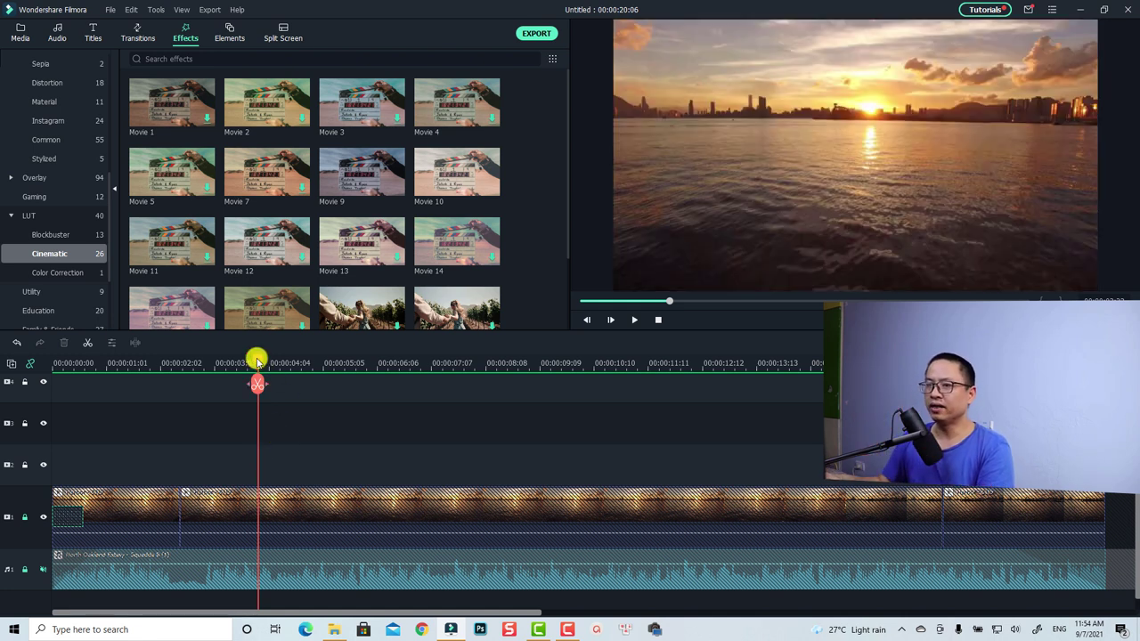
- Nudge the playhead back one frame and show the Sample Color swatches, including White
{"action": "left_click_drag", "start_coordinate": [257, 360], "coordinate": [266, 362]}
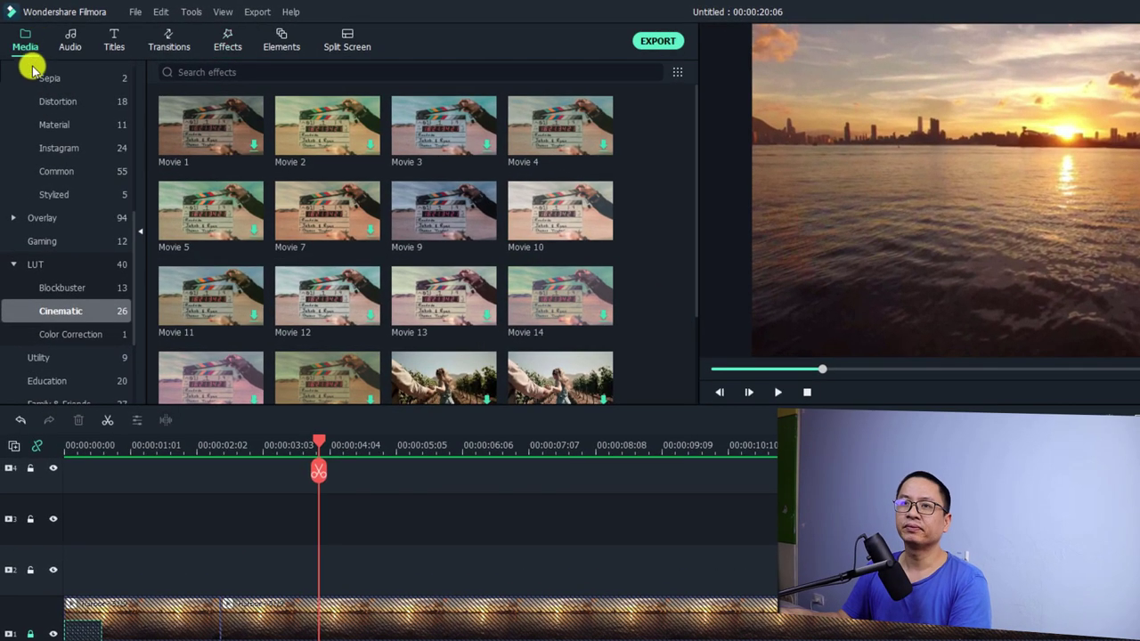
{"action": "left_click", "coordinate": [25, 40]}
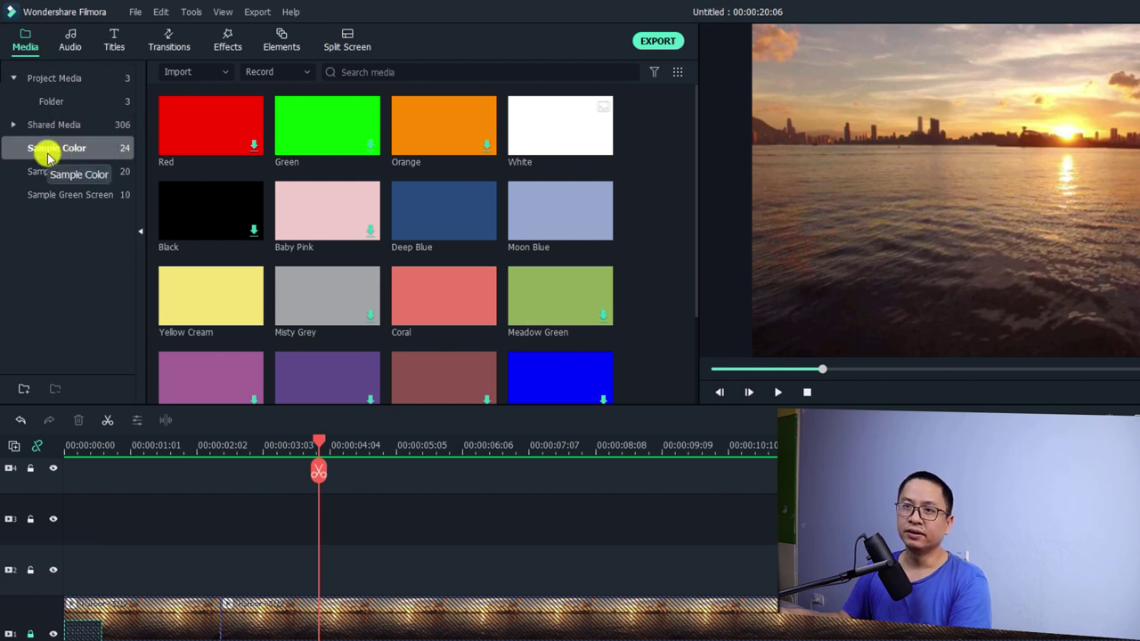
{"action": "scroll", "coordinate": [323, 232], "scroll_direction": "down", "scroll_amount": 3}
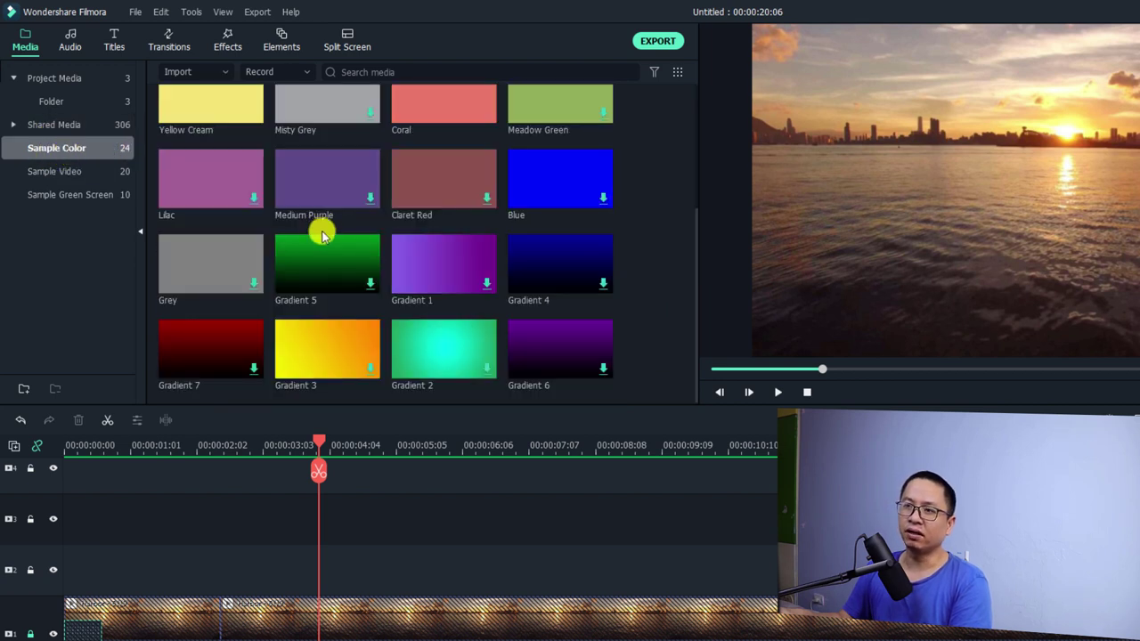
{"action": "scroll", "coordinate": [414, 292], "scroll_direction": "up", "scroll_amount": 3}
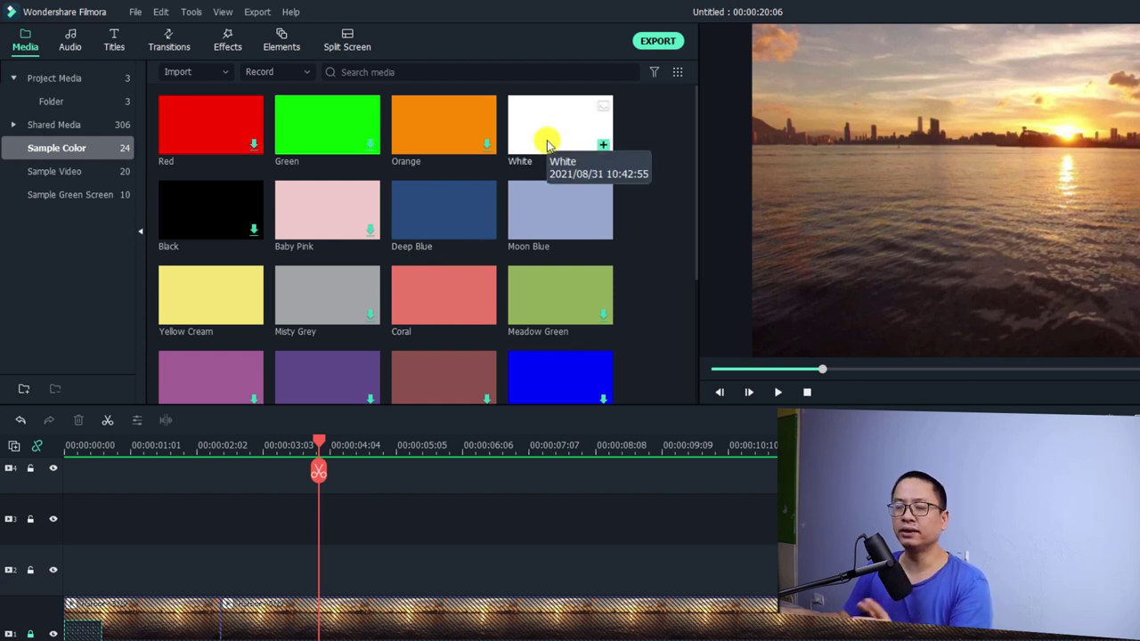
- Place a White colour clip on track 2 at three seconds, blended with Overlay
{"action": "left_click_drag", "start_coordinate": [548, 145], "coordinate": [320, 590]}
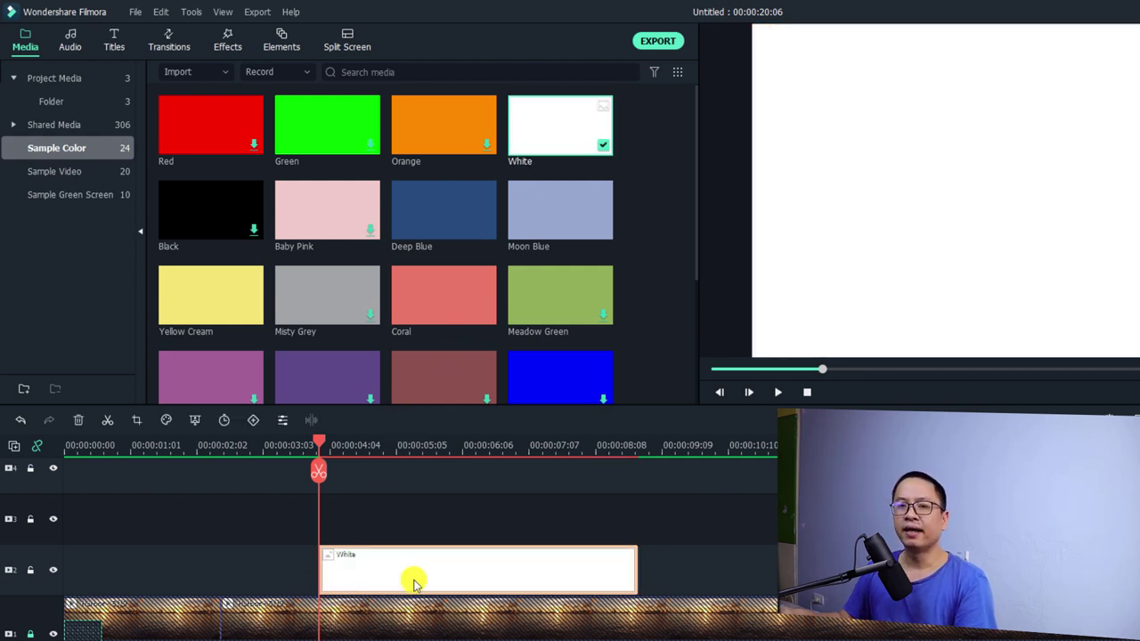
{"action": "double_click", "coordinate": [361, 573]}
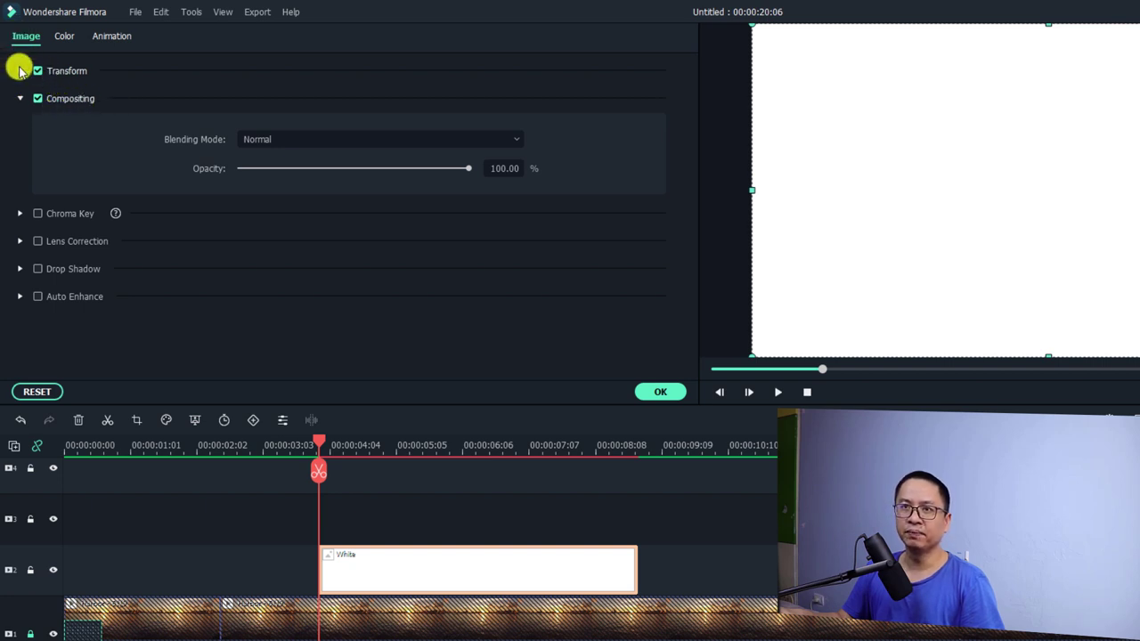
{"action": "left_click", "coordinate": [19, 98]}
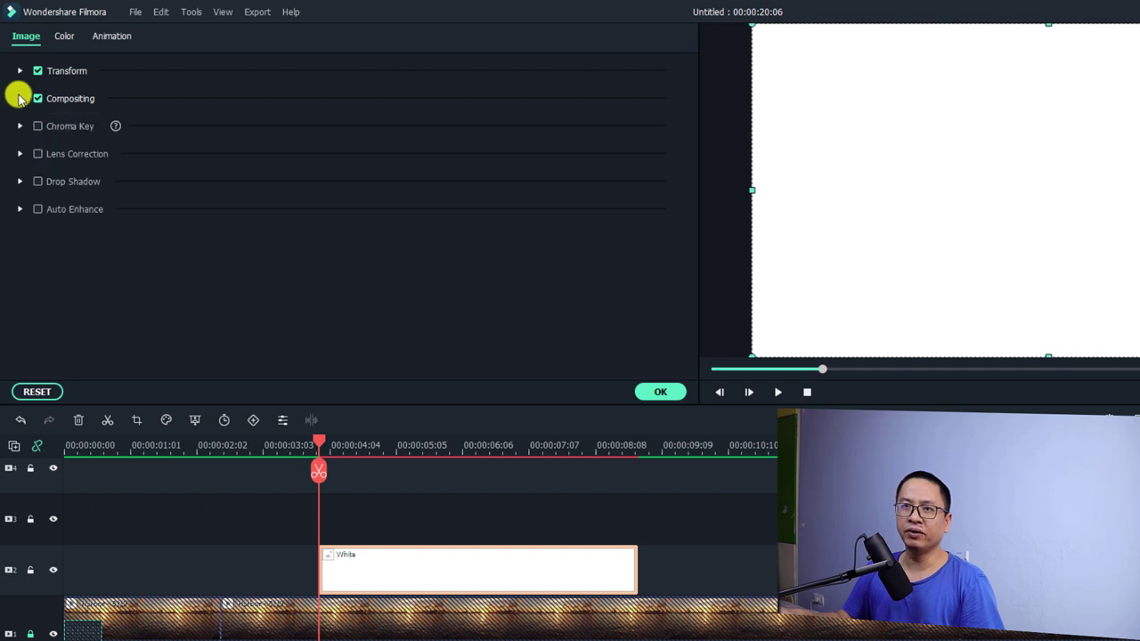
{"action": "left_click", "coordinate": [19, 98]}
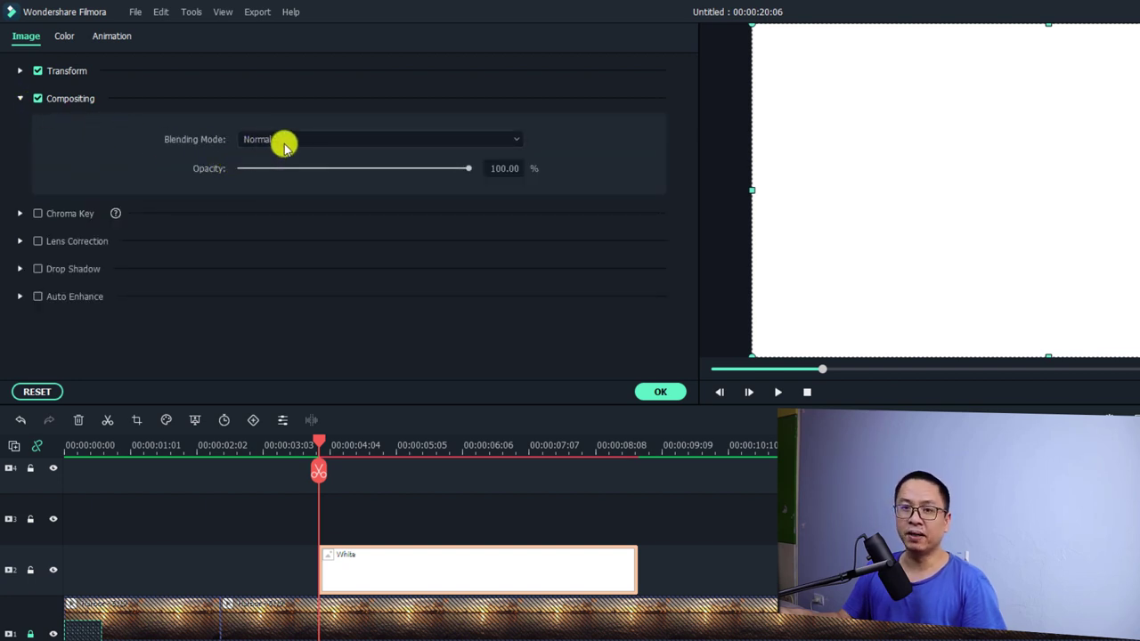
{"action": "left_click", "coordinate": [362, 142]}
{"action": "scroll", "coordinate": [308, 316], "scroll_direction": "down", "scroll_amount": 3}
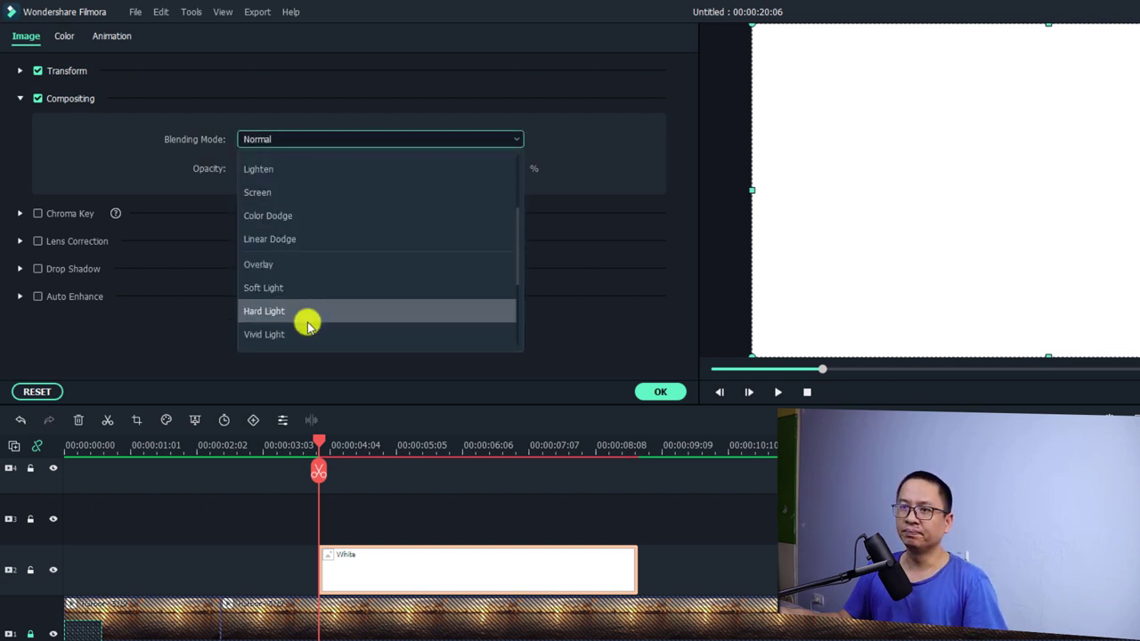
{"action": "left_click", "coordinate": [285, 264]}
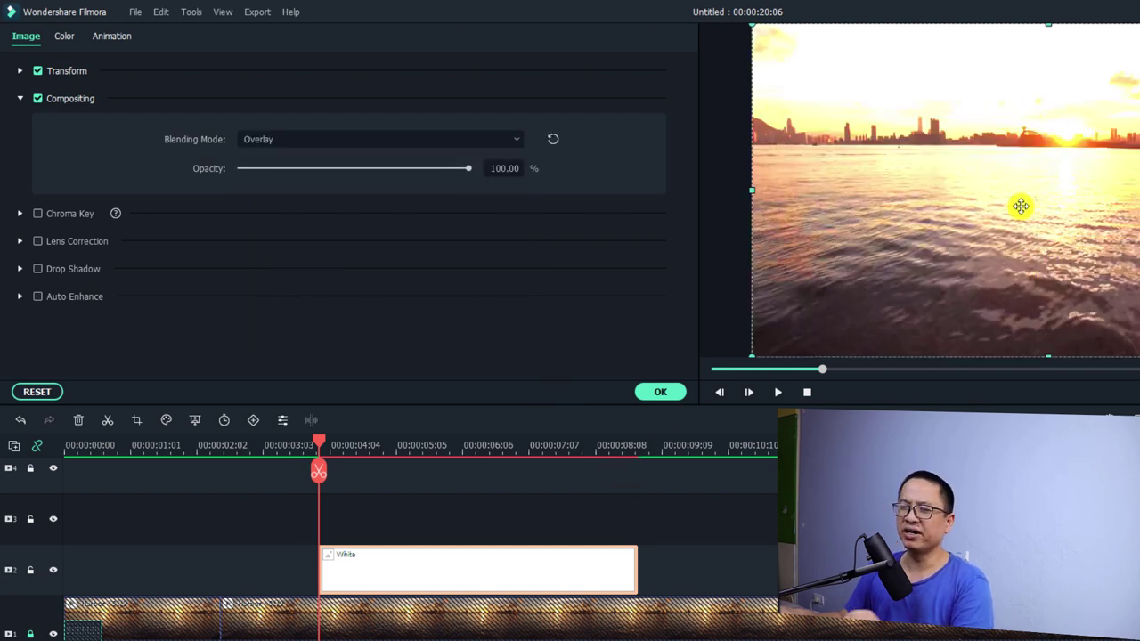
{"action": "left_click", "coordinate": [666, 393]}
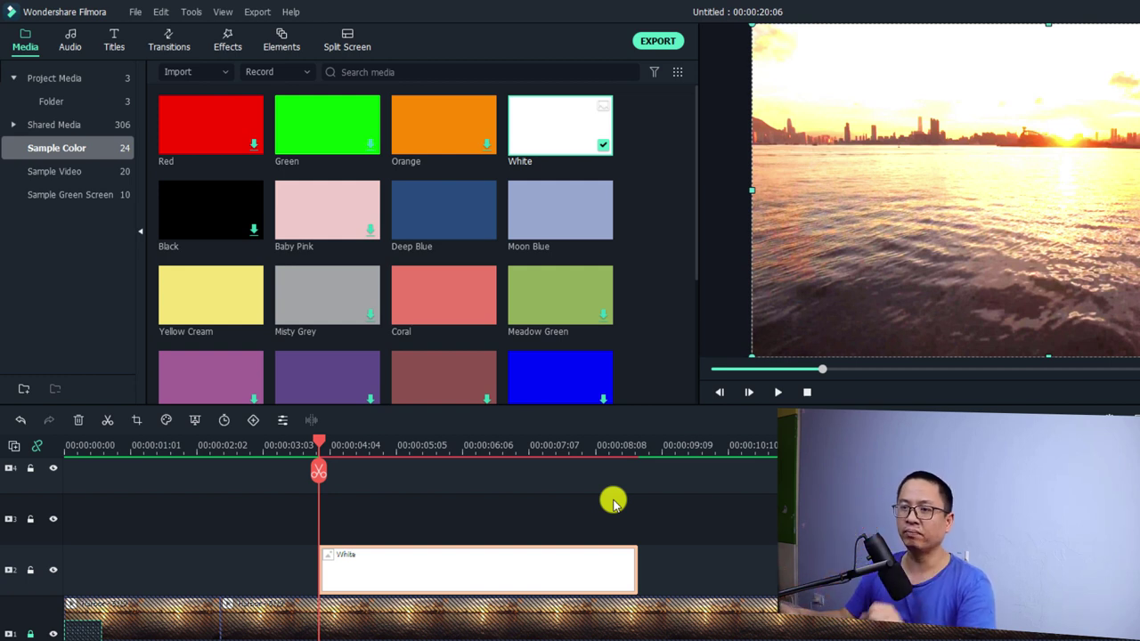
- Set the White clip's duration to 00:00:00:01, a single frame
{"action": "right_click", "coordinate": [397, 577]}
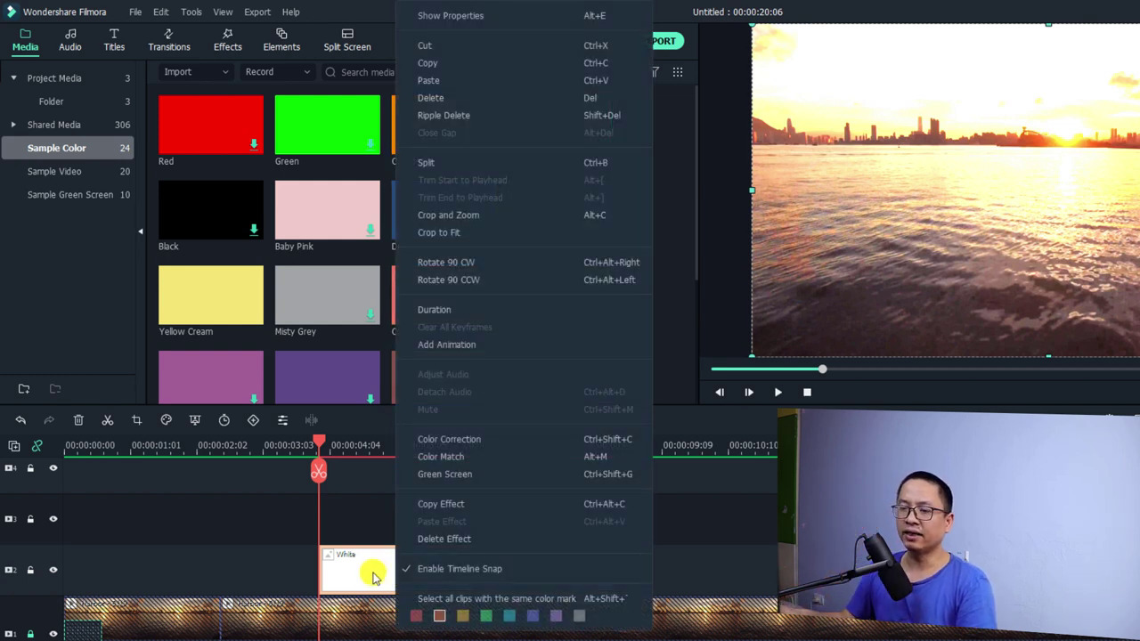
{"action": "left_click", "coordinate": [447, 314]}
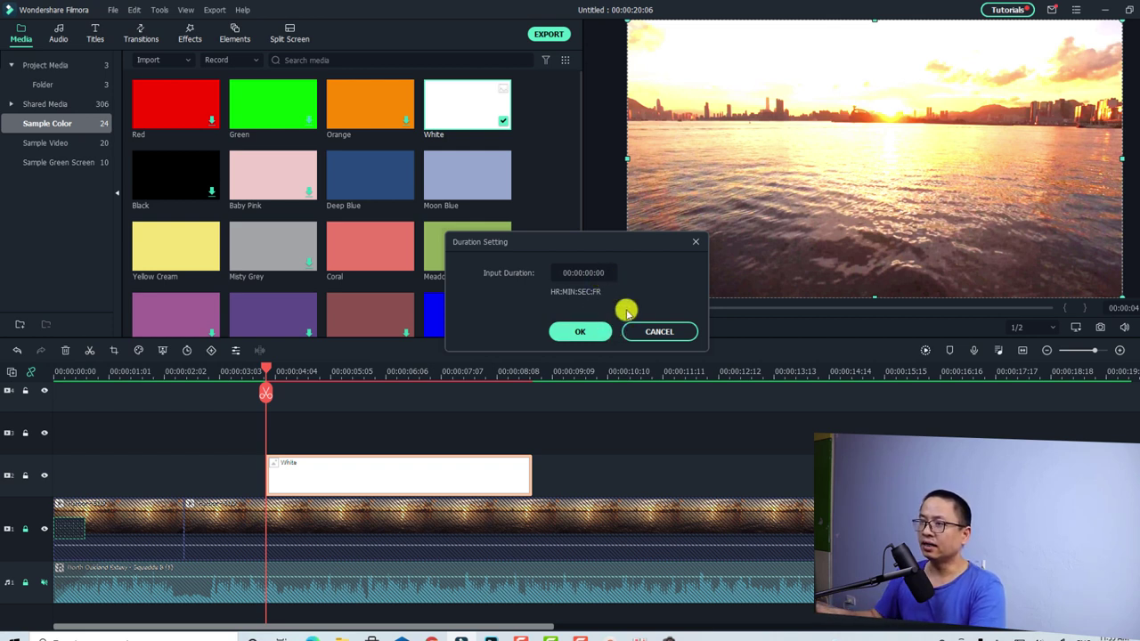
{"action": "type", "text": "1"}
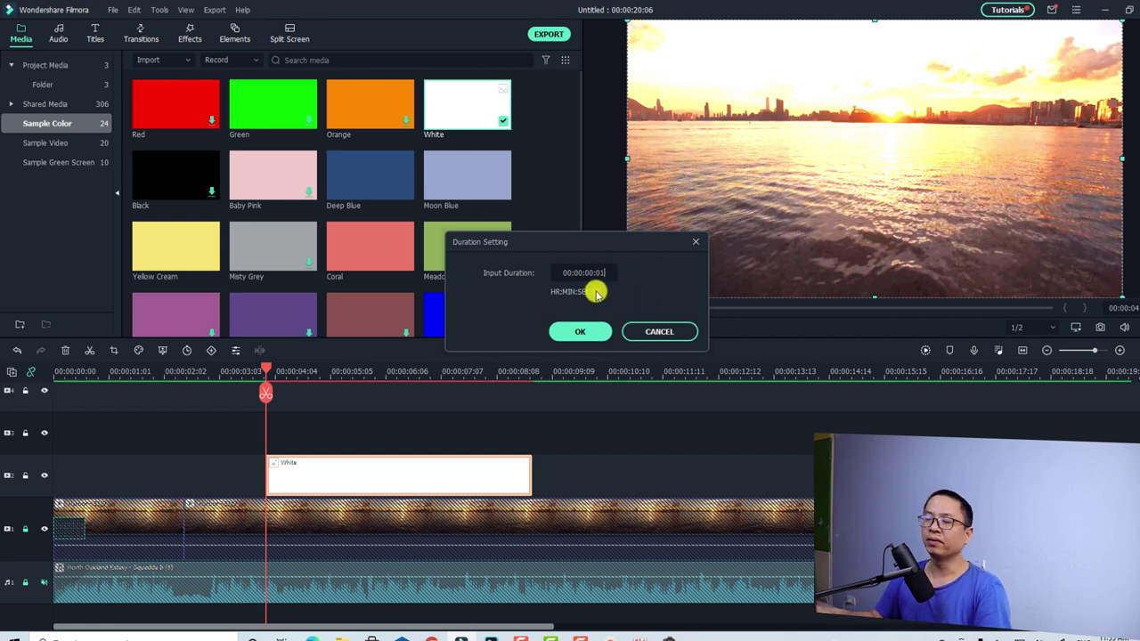
{"action": "left_click", "coordinate": [585, 332]}
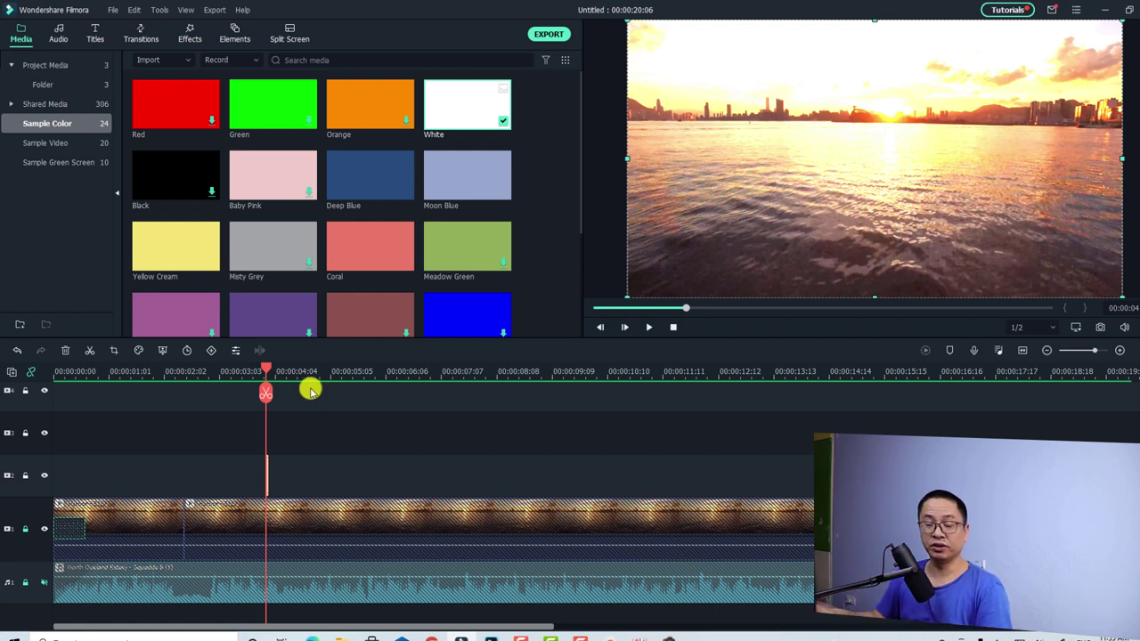
- Copy the one-frame White clip with the playhead at its start
{"action": "left_click", "coordinate": [290, 374]}
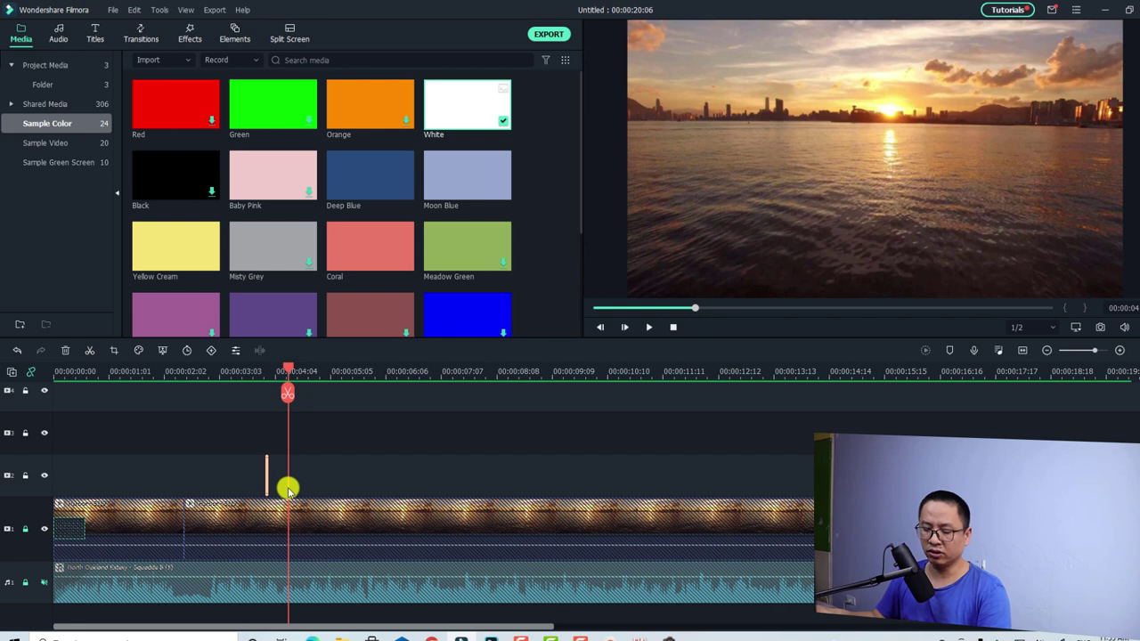
{"action": "scroll", "coordinate": [283, 506], "scroll_direction": "up", "scroll_amount": 3}
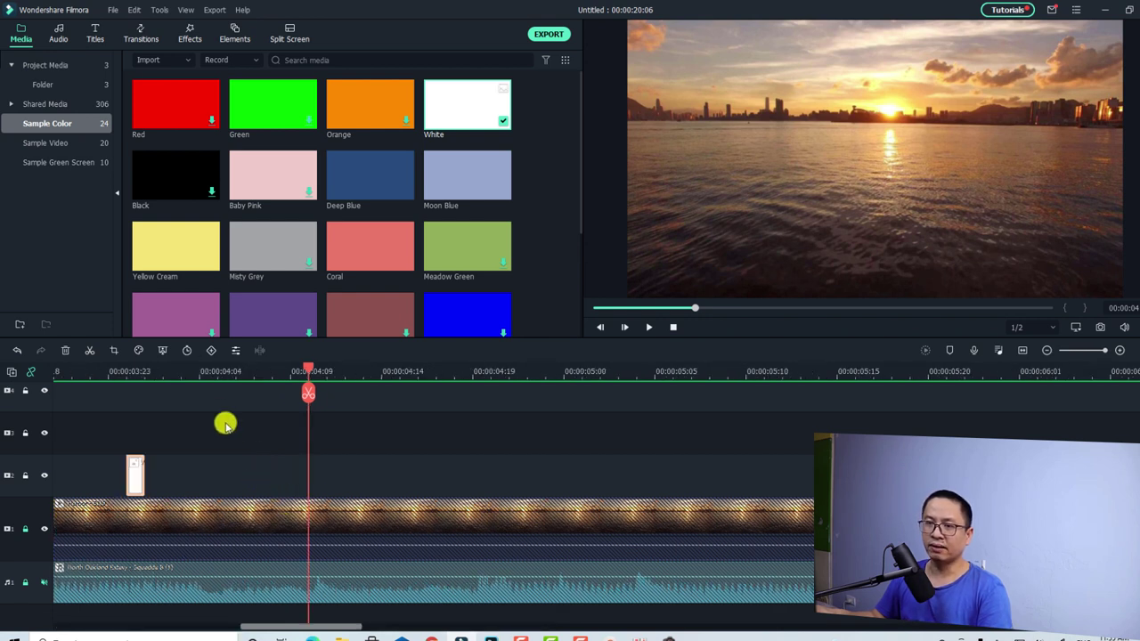
{"action": "left_click", "coordinate": [141, 381]}
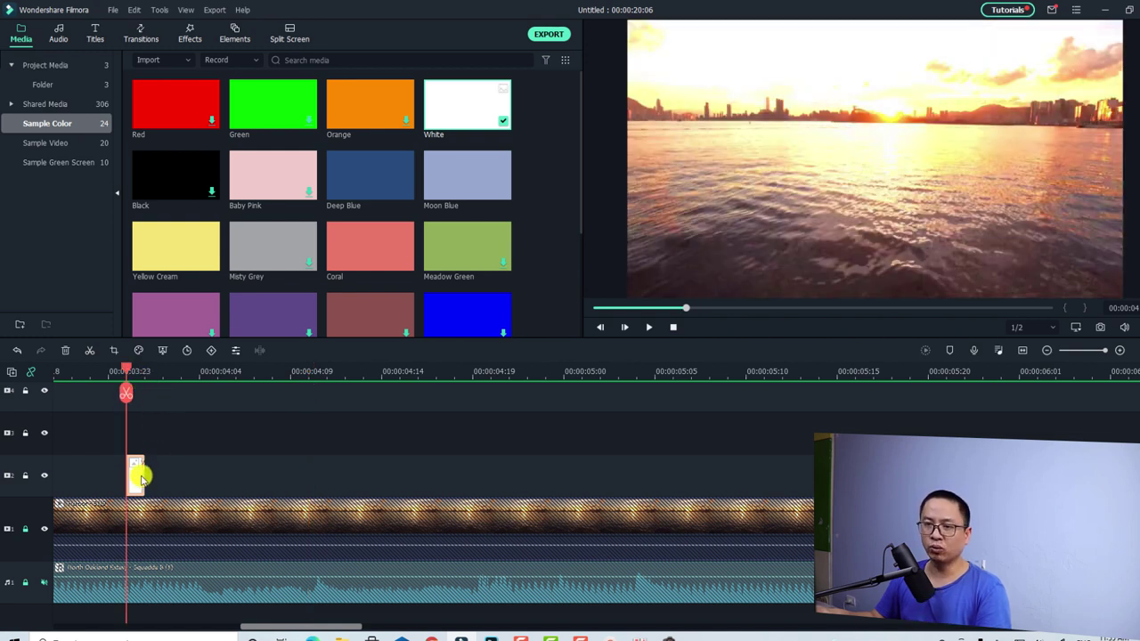
{"action": "right_click", "coordinate": [141, 478]}
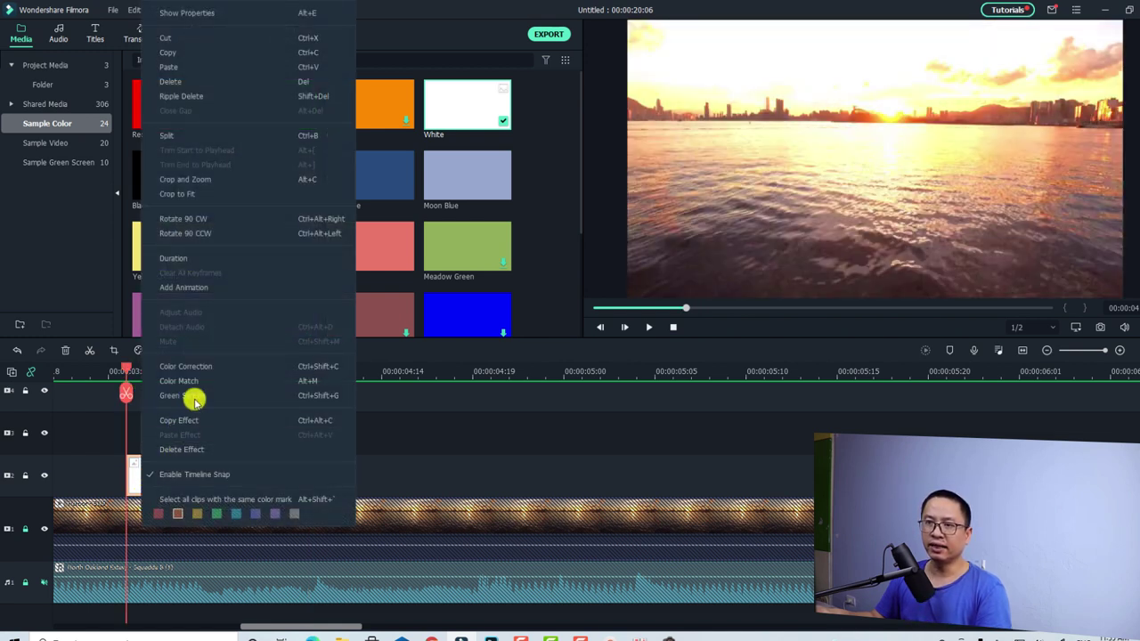
{"action": "left_click", "coordinate": [172, 53]}
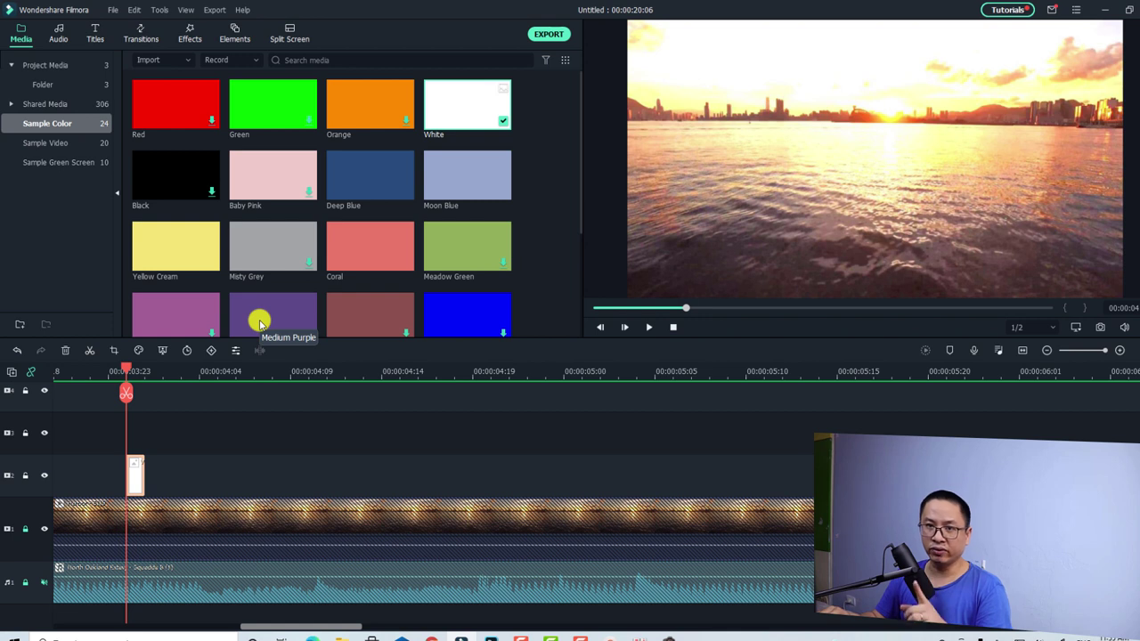
- Paste White clip copies along track 2, leaving one-frame gaps between them
{"action": "key", "text": "Right"}
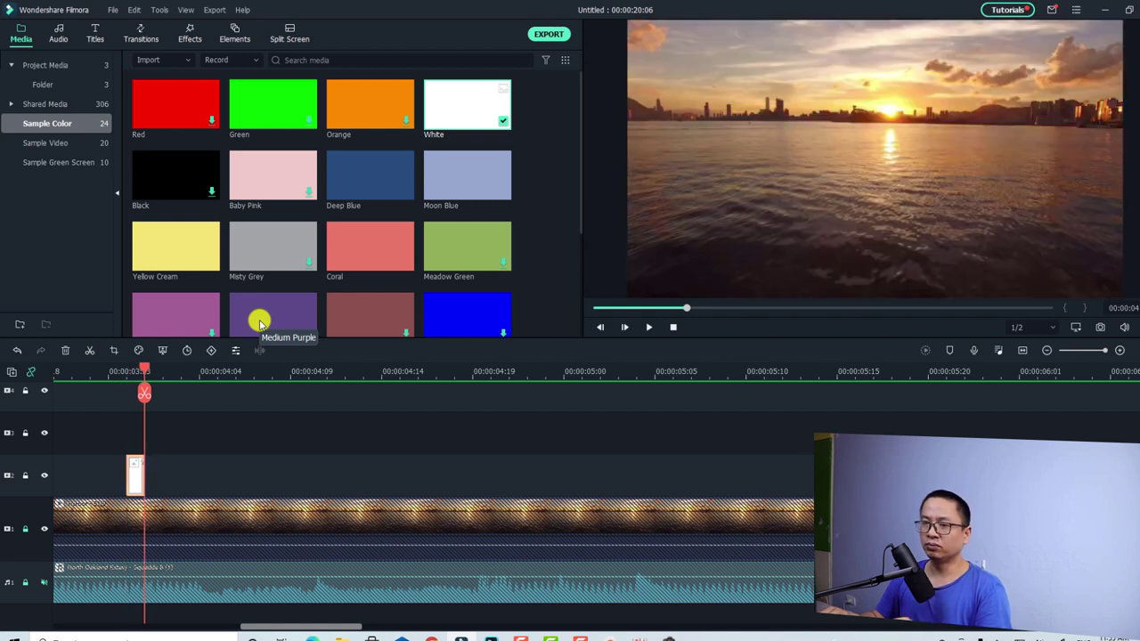
{"action": "key", "text": "Right"}
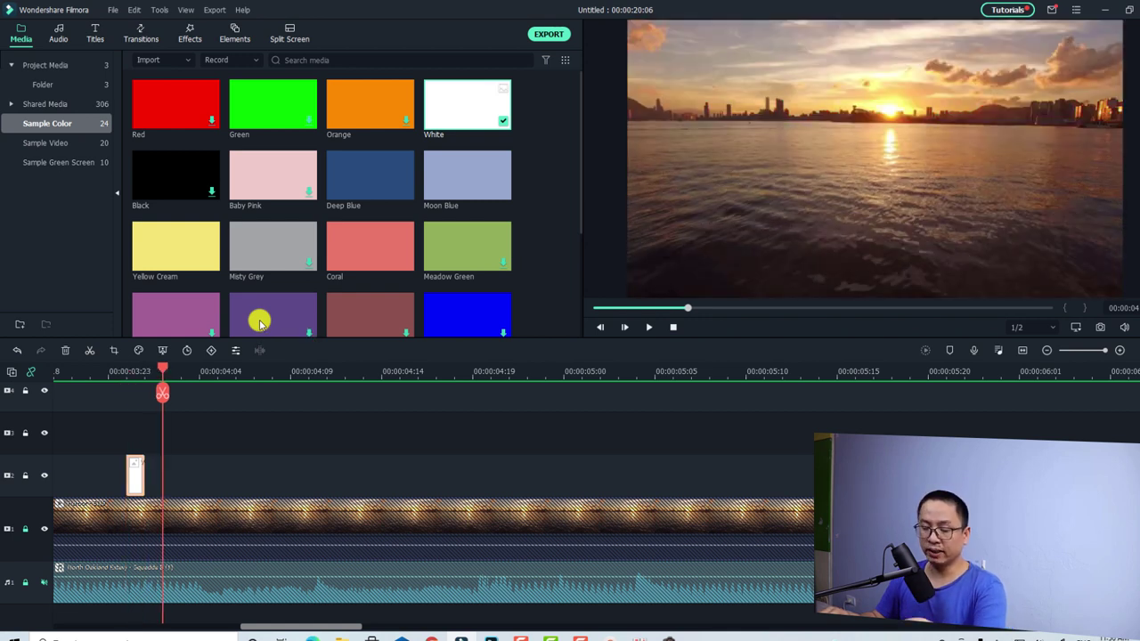
{"action": "key", "text": "ctrl+v"}
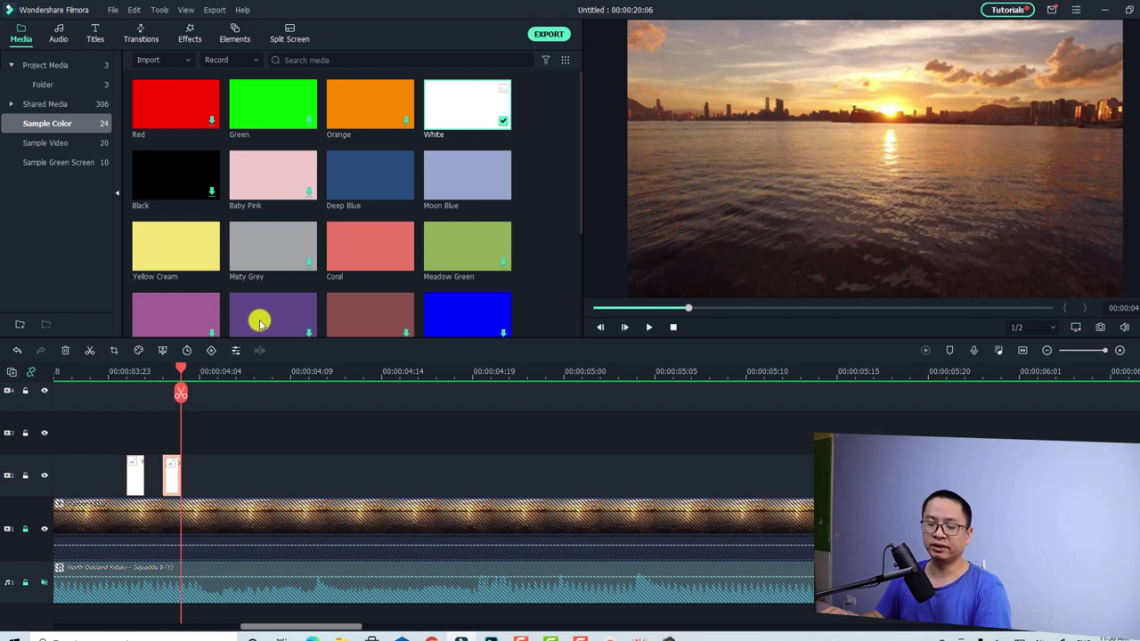
{"action": "key", "text": "Right"}
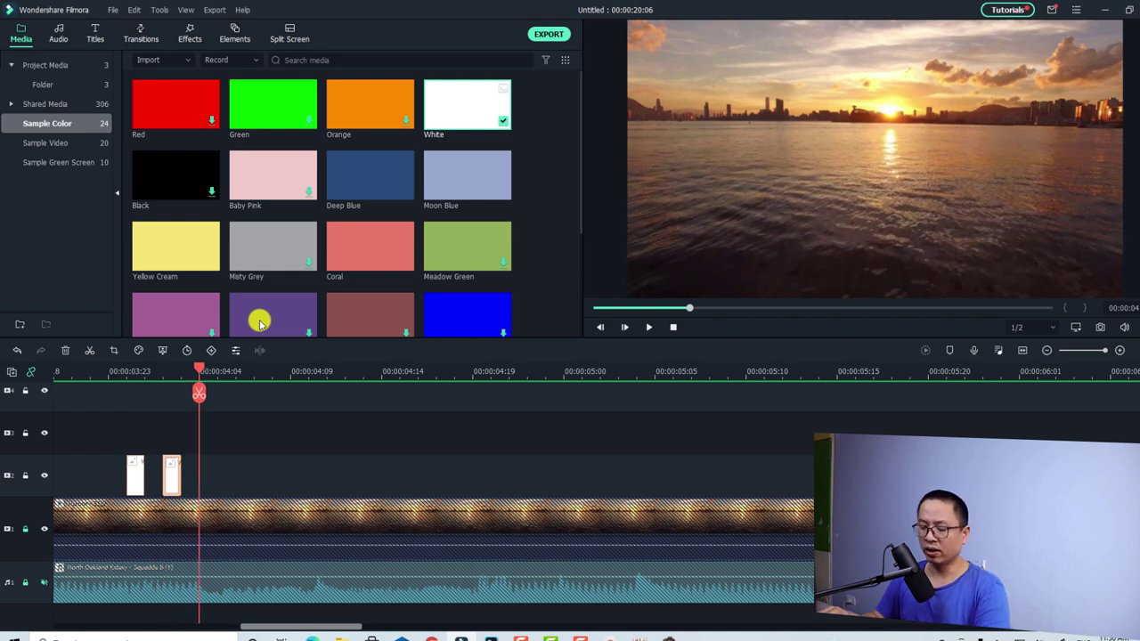
{"action": "key", "text": "ctrl+v"}
{"action": "key", "text": "Right"}
{"action": "key", "text": "ctrl+v"}
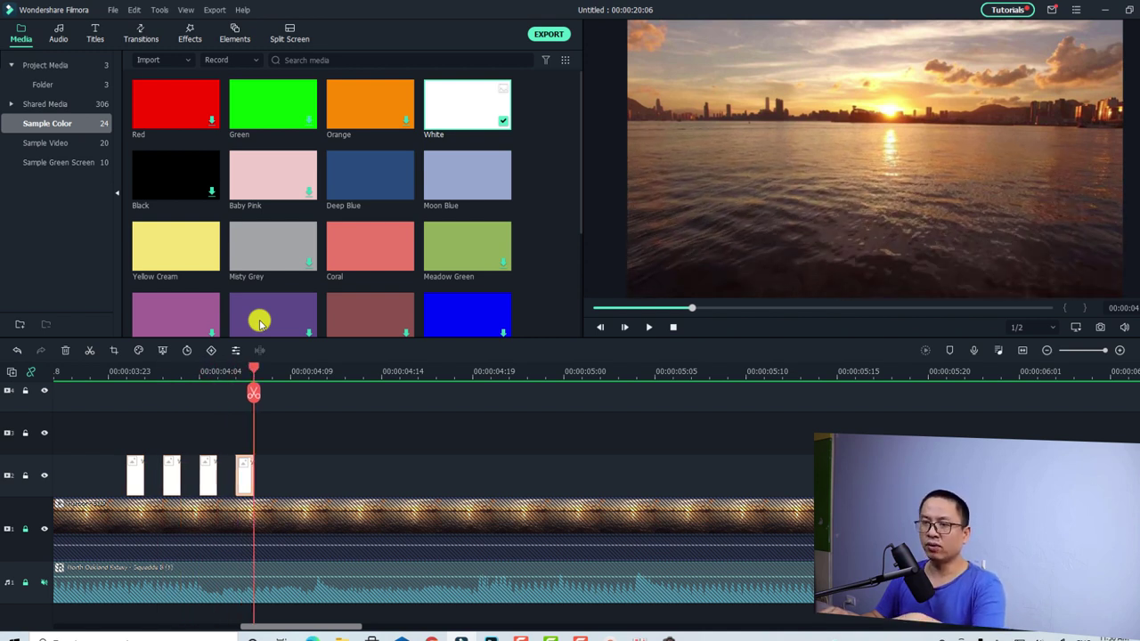
{"action": "key", "text": "Right"}
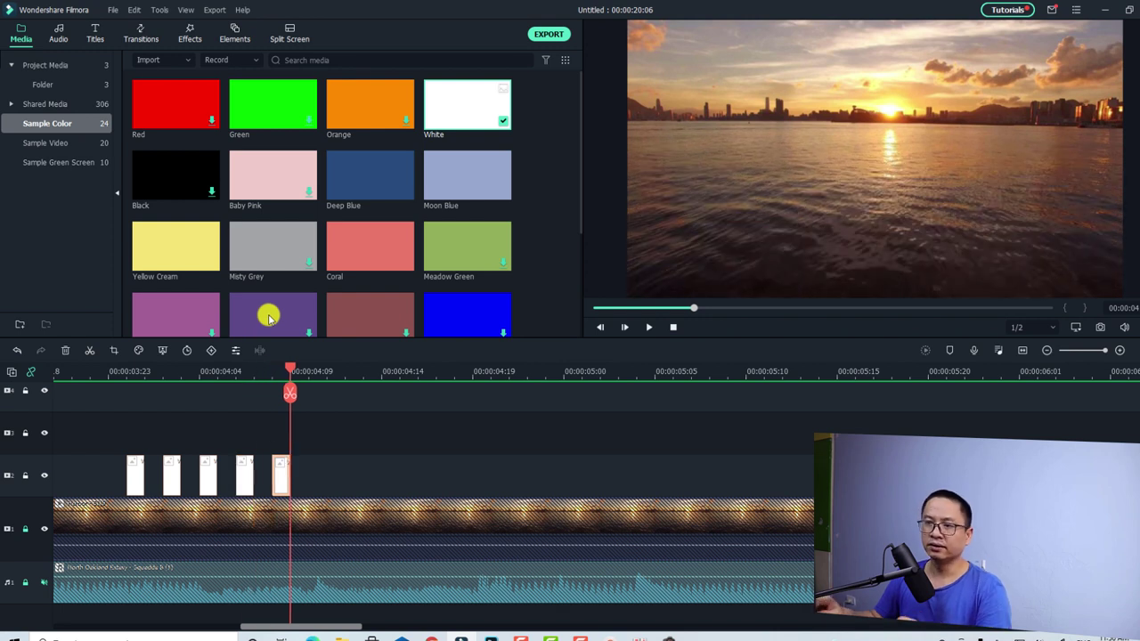
- Select the five White clips and paste them twice more after a one-frame gap
{"action": "left_click_drag", "start_coordinate": [312, 439], "coordinate": [125, 476]}
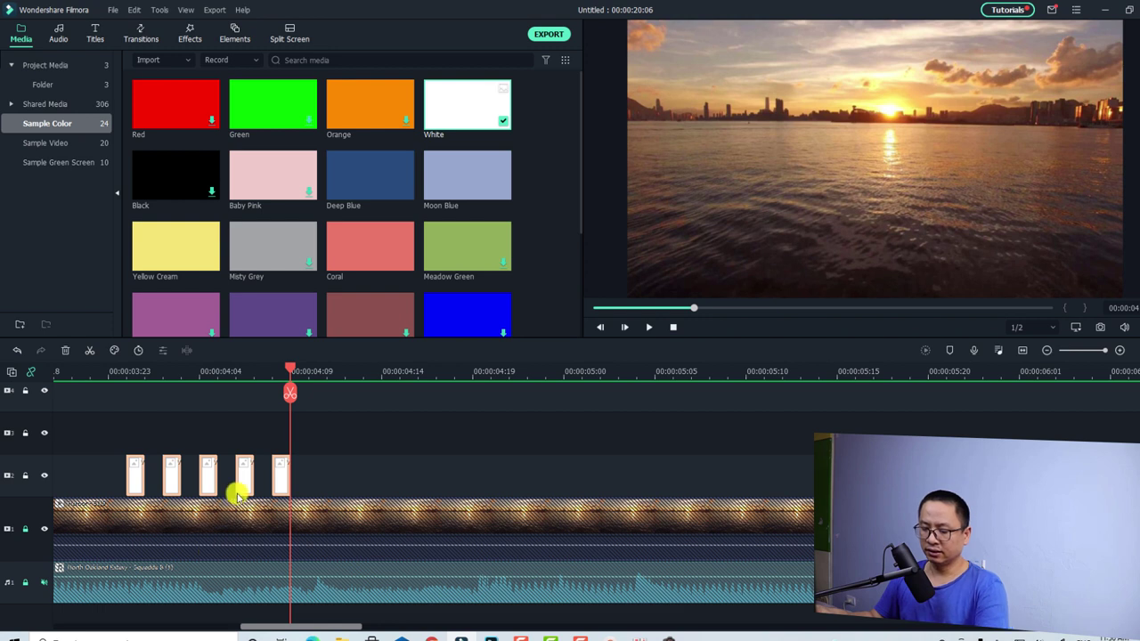
{"action": "key", "text": "Right"}
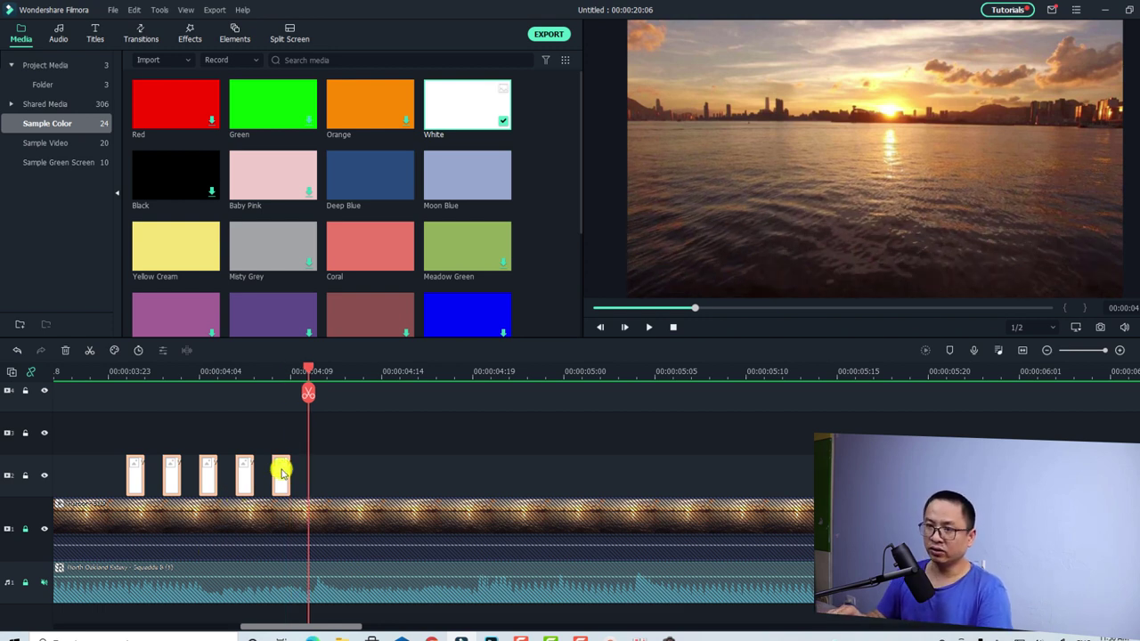
{"action": "key", "text": "ctrl+v"}
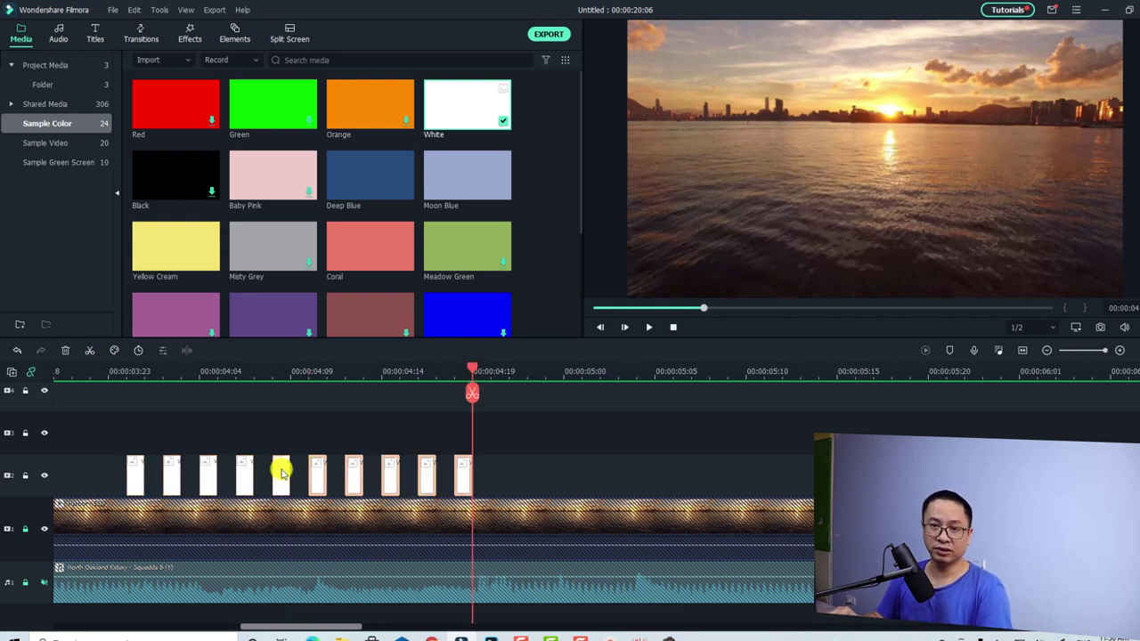
{"action": "key", "text": "Right"}
{"action": "key", "text": "ctrl+v"}
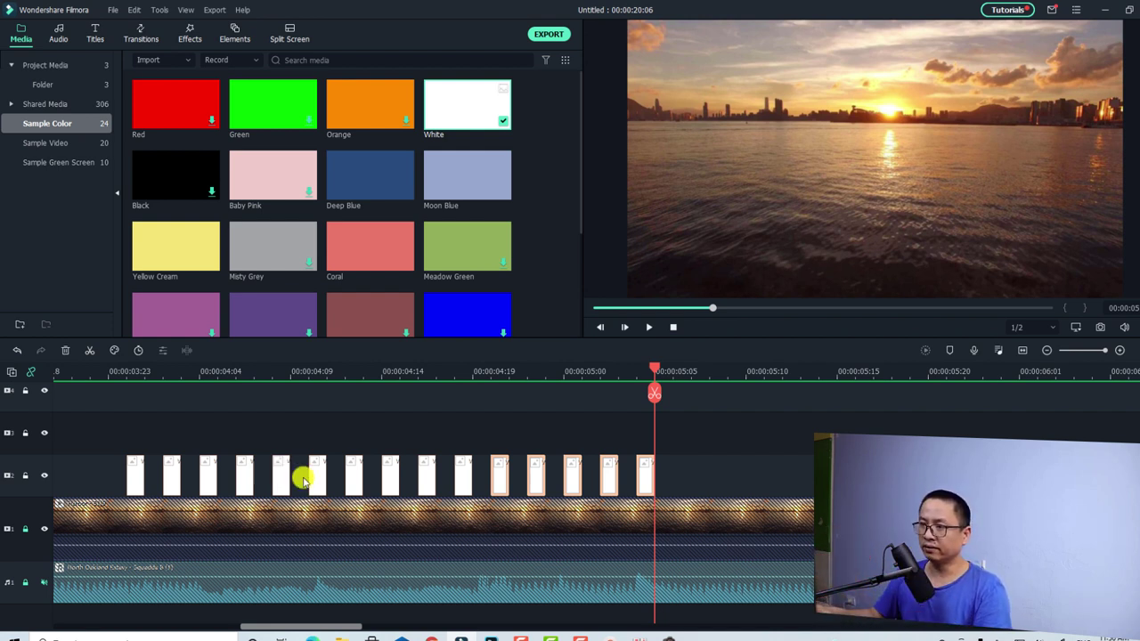
- Paste all White clips again after a one-frame gap and fit the project to the timeline
{"action": "left_click_drag", "start_coordinate": [667, 429], "coordinate": [116, 474]}
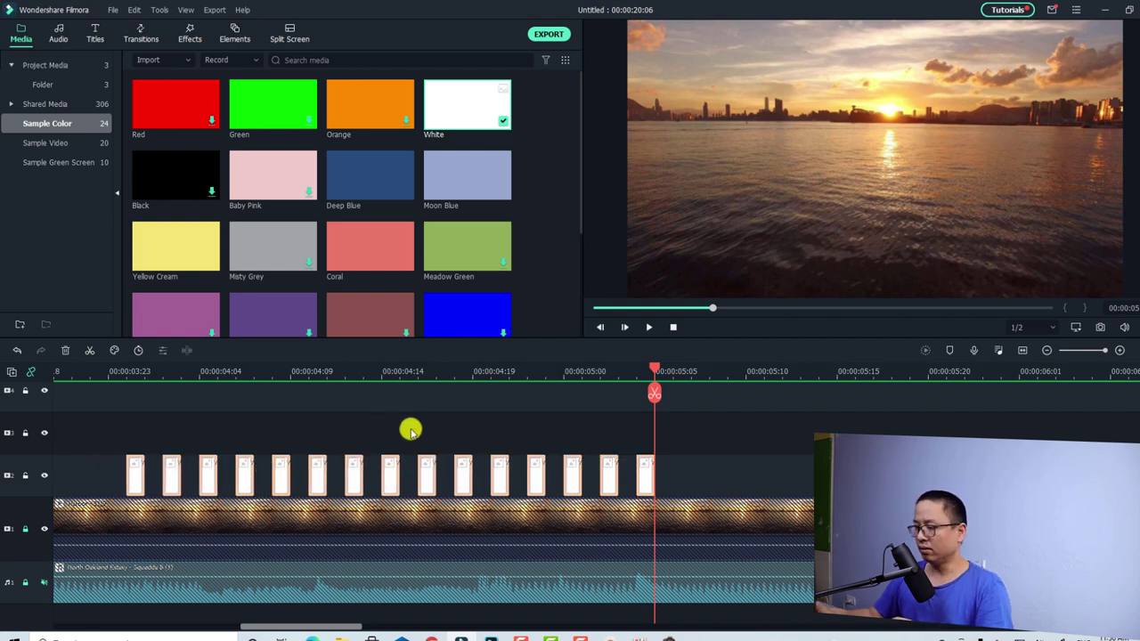
{"action": "key", "text": "Right"}
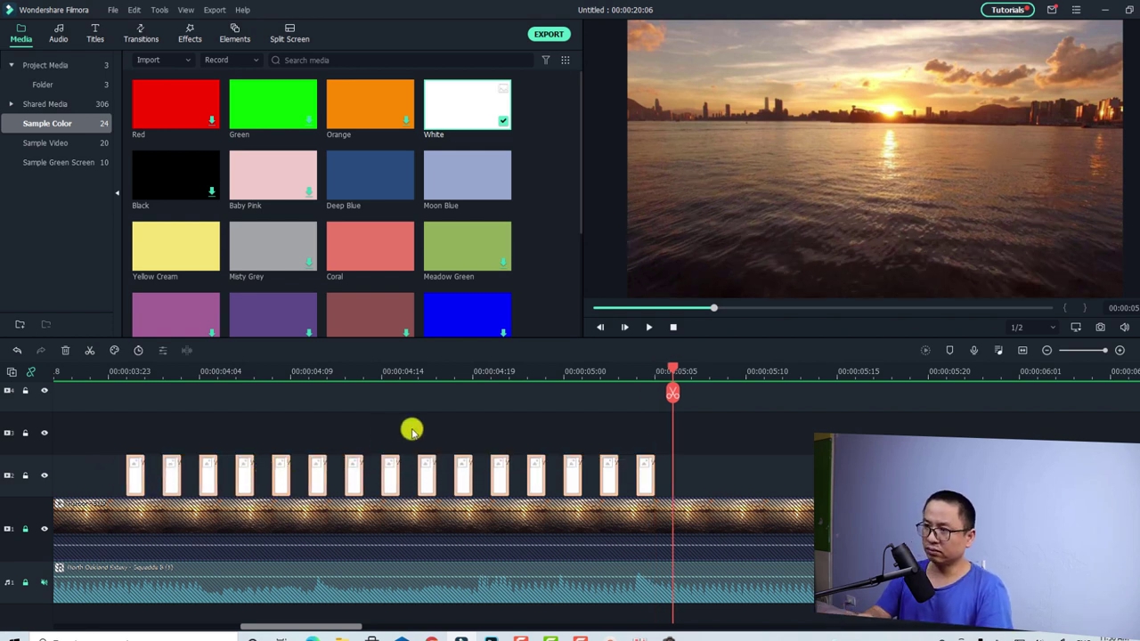
{"action": "key", "text": "ctrl+v"}
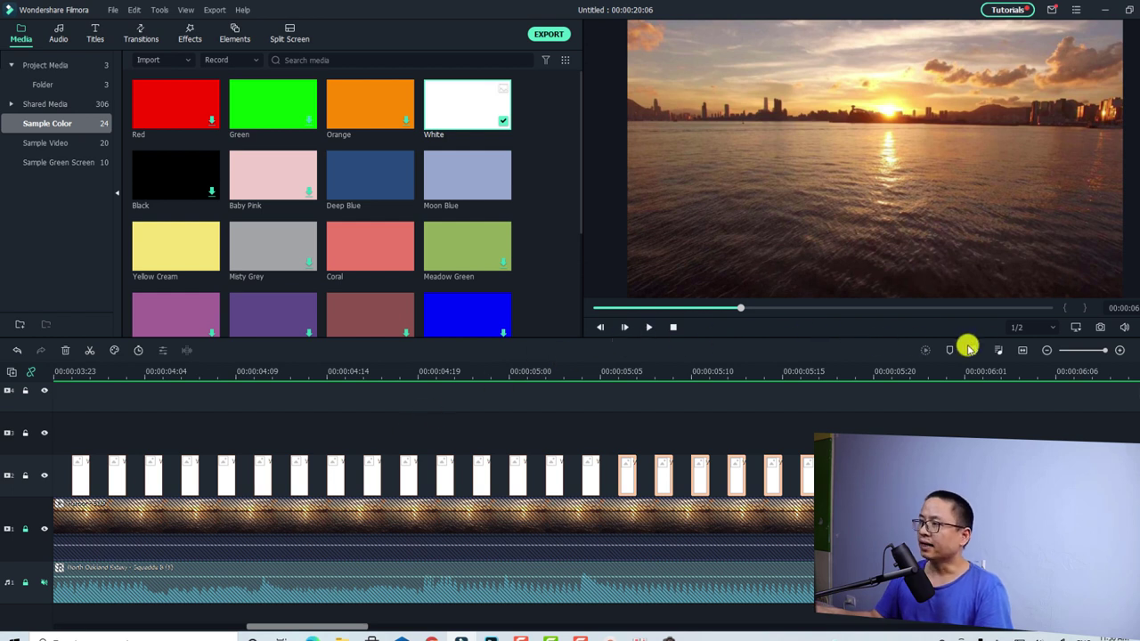
{"action": "left_click", "coordinate": [1023, 353]}
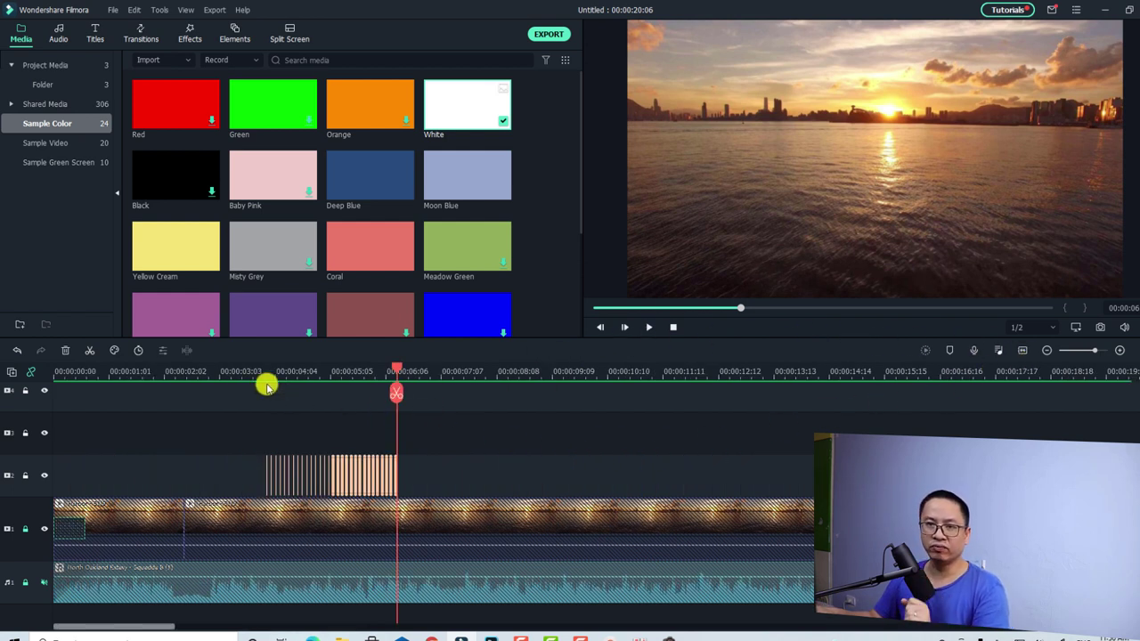
- Preview the strobe flashes over the harbor footage from about two seconds
{"action": "left_click", "coordinate": [241, 374]}
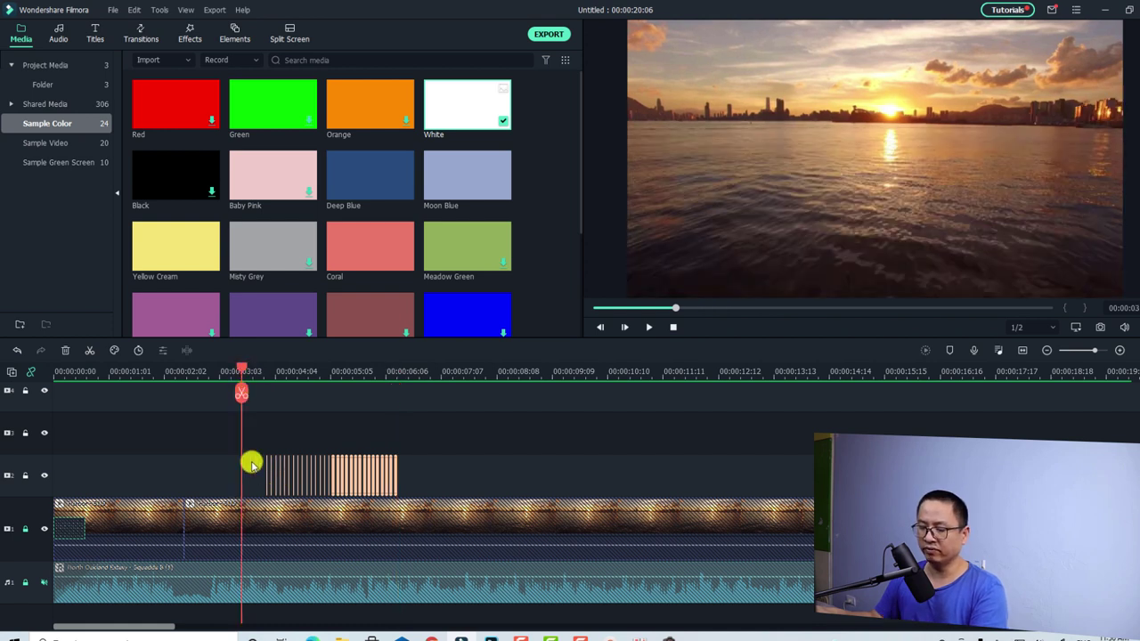
{"action": "left_click", "coordinate": [180, 378]}
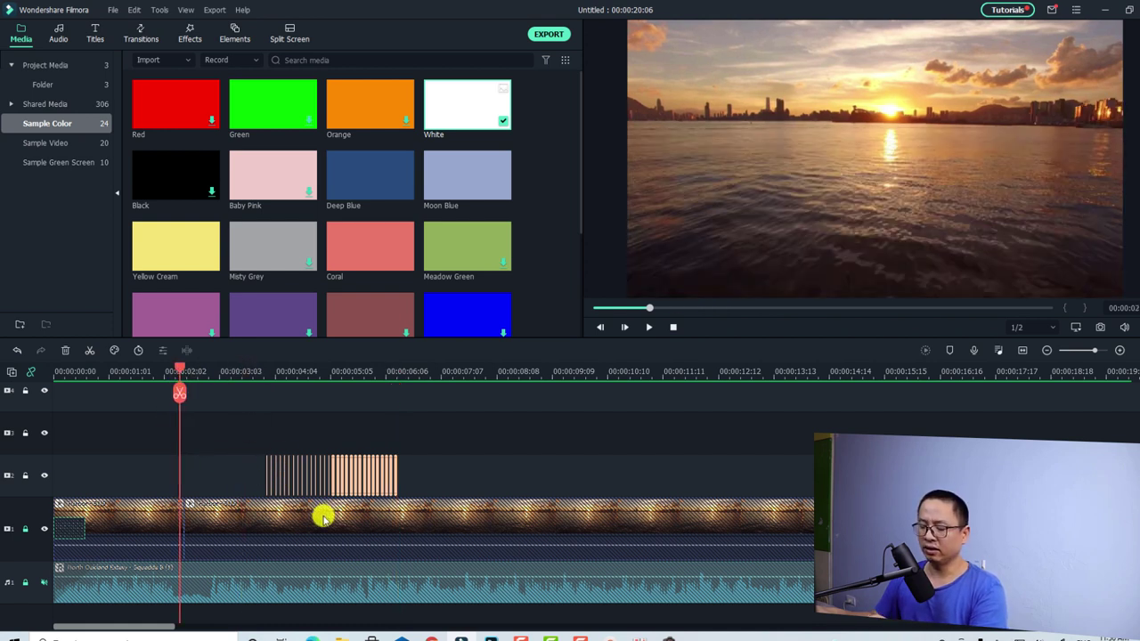
{"action": "key", "text": "space"}
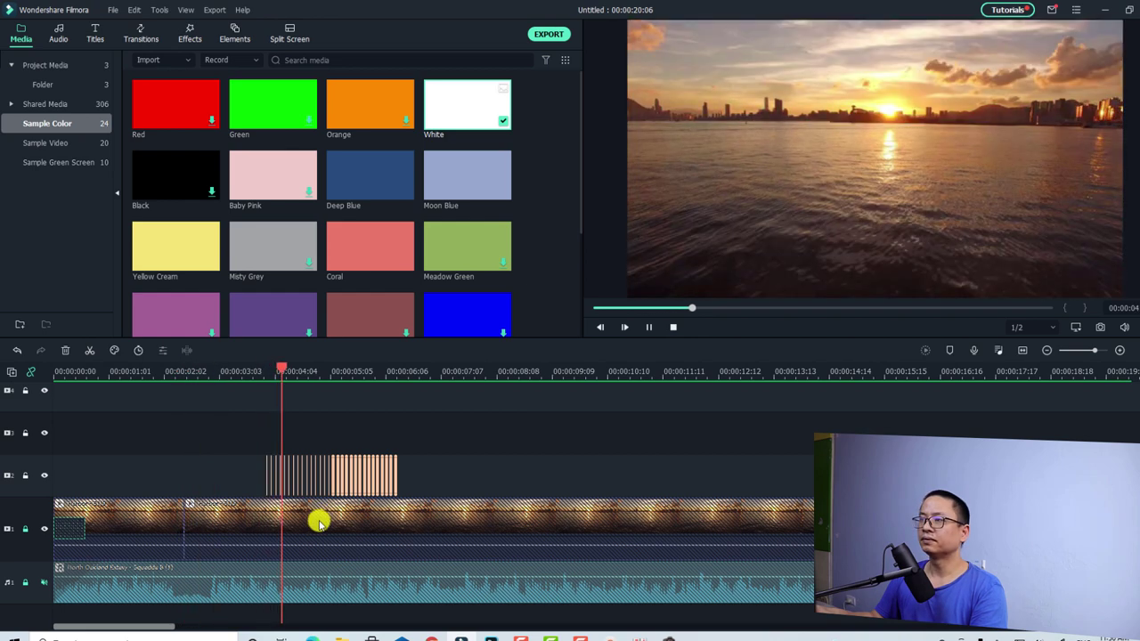
{"action": "left_click", "coordinate": [268, 374]}
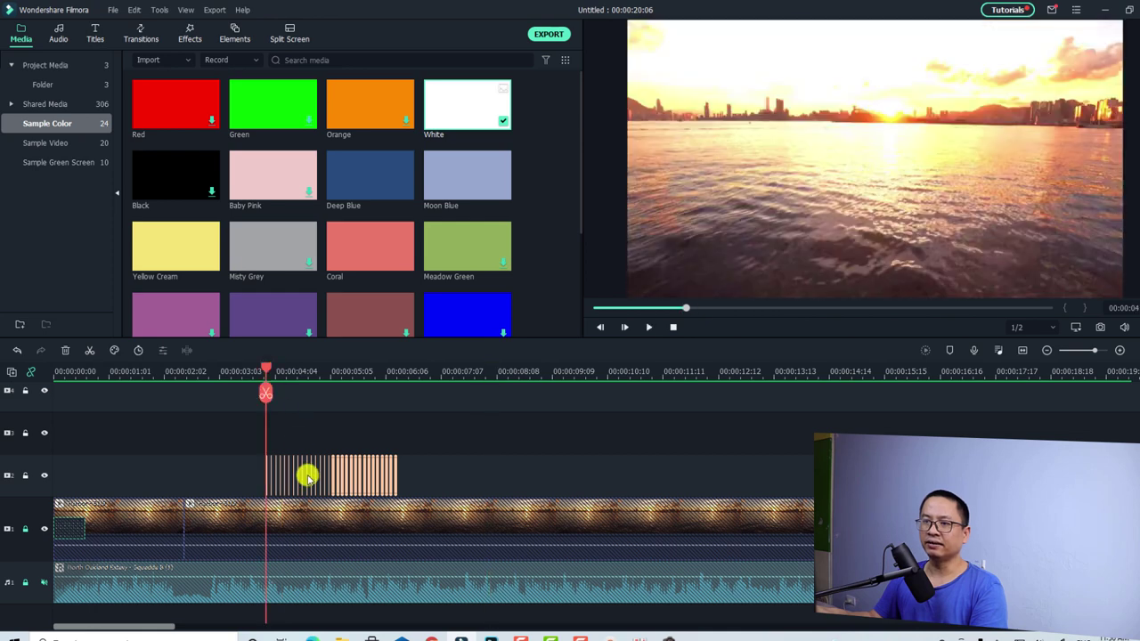
{"action": "key", "text": "space"}
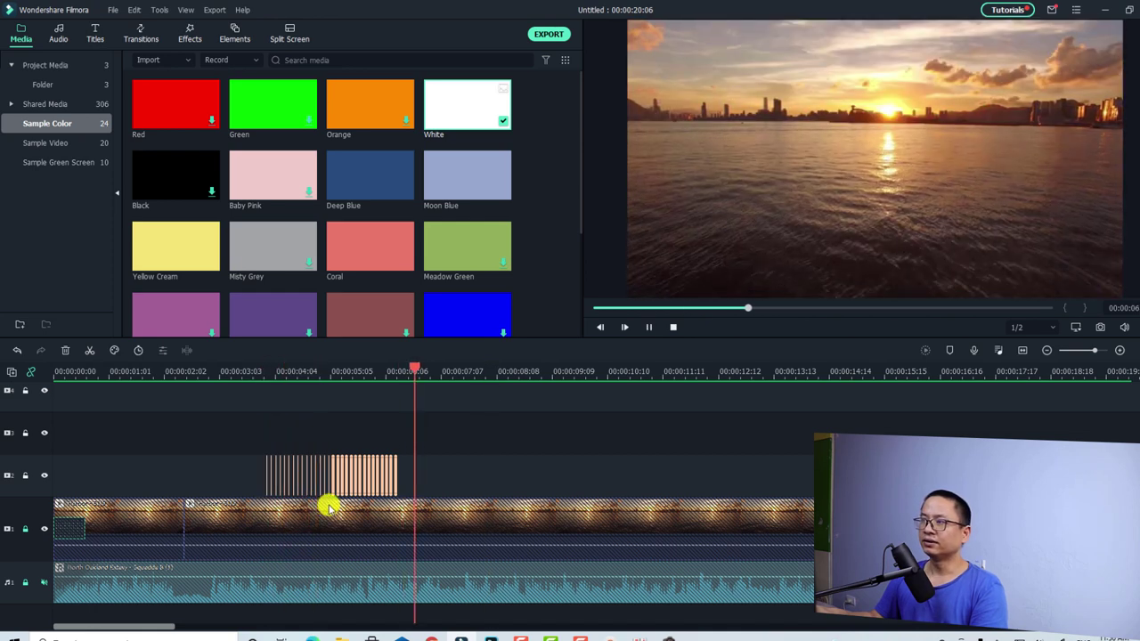
{"action": "key", "text": "space"}
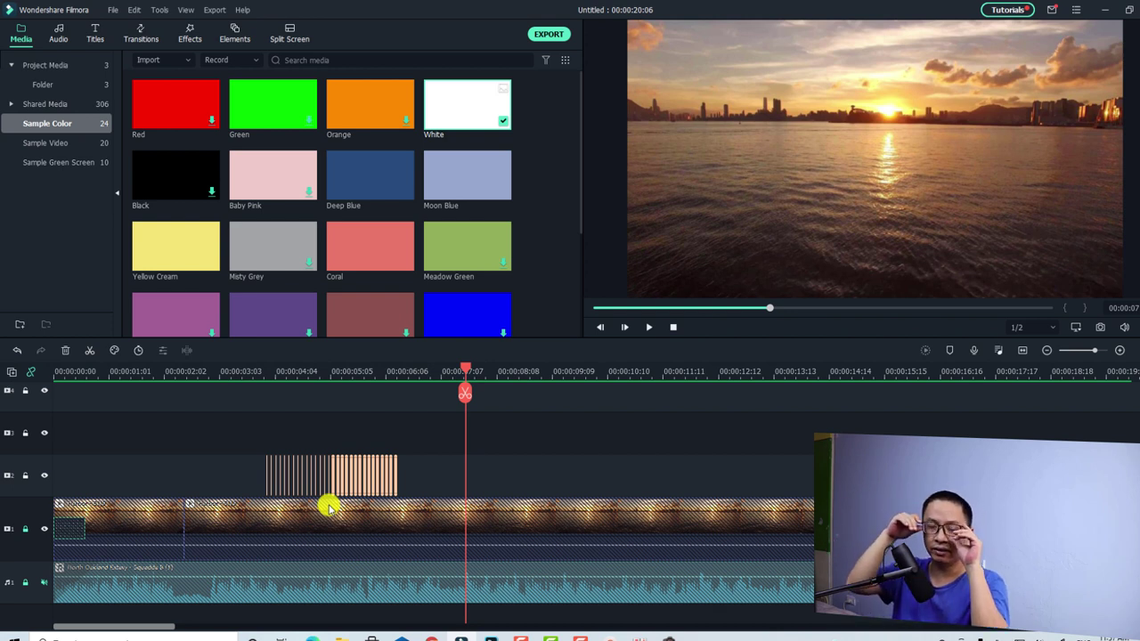
- Paste more White clip copies after the block so flashing runs to about eight seconds
{"action": "left_click", "coordinate": [249, 489]}
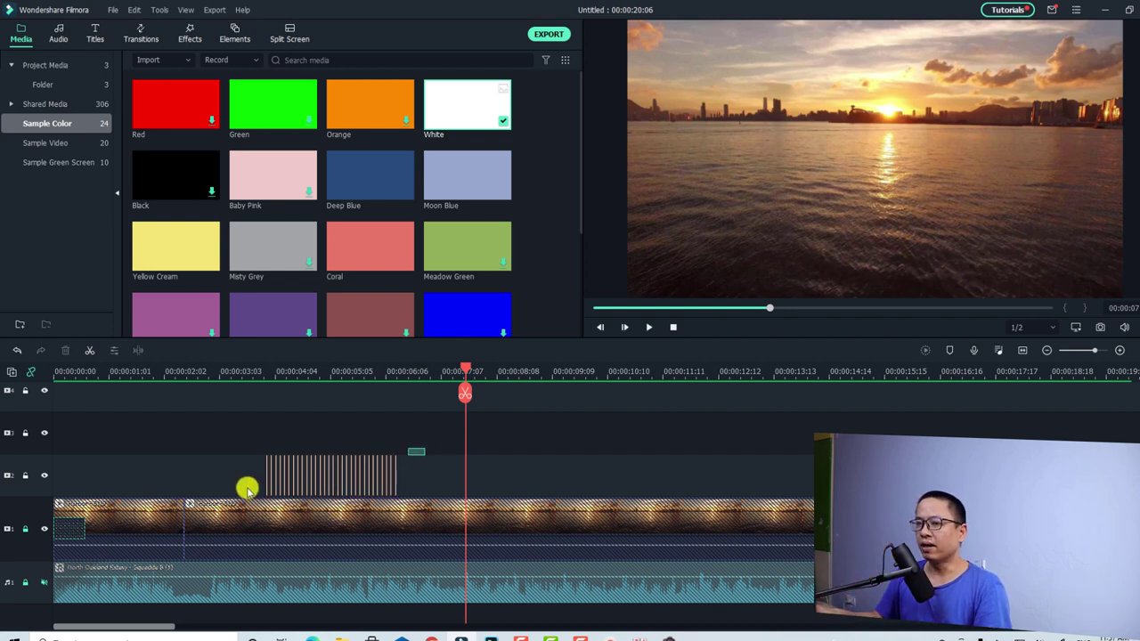
{"action": "left_click_drag", "start_coordinate": [409, 450], "coordinate": [229, 480]}
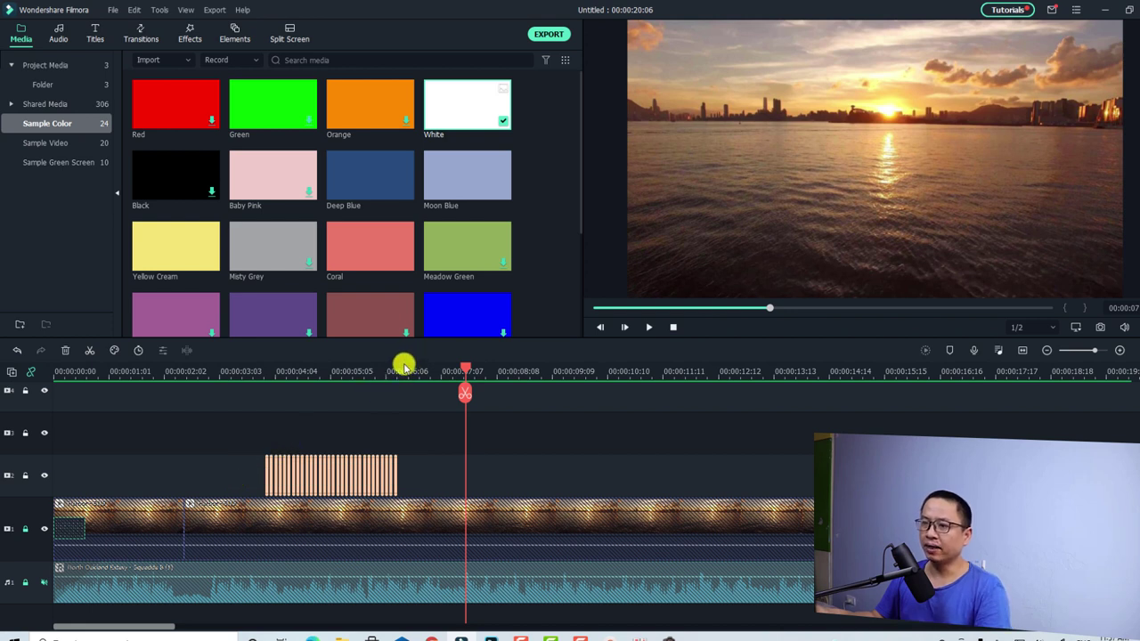
{"action": "scroll", "coordinate": [582, 382], "scroll_direction": "up", "scroll_amount": 2}
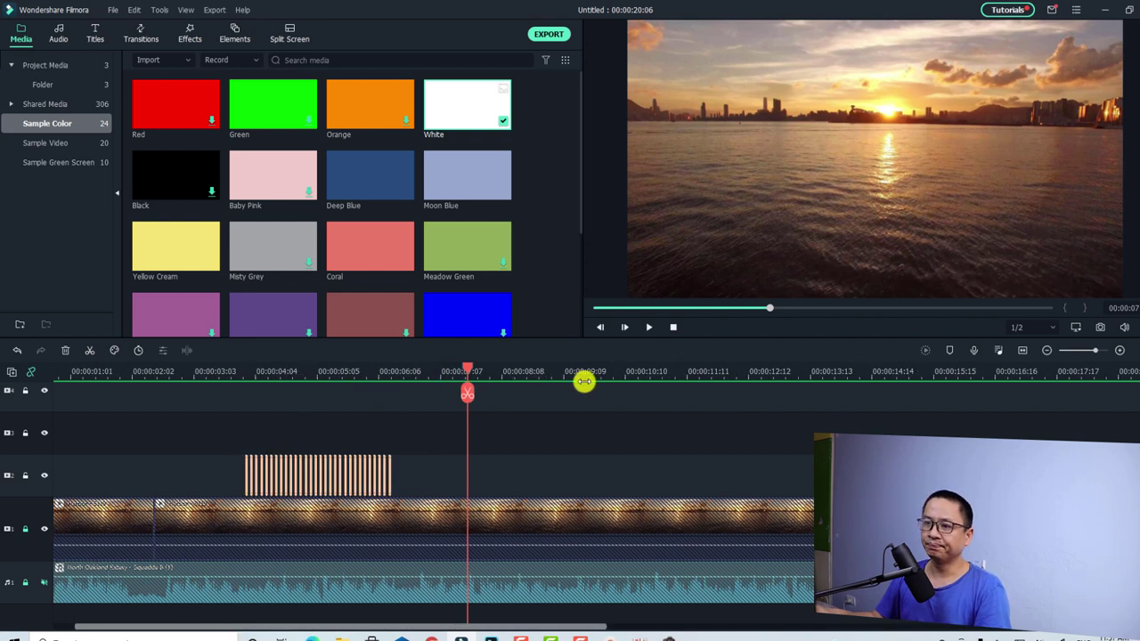
{"action": "scroll", "coordinate": [389, 495], "scroll_direction": "up", "scroll_amount": 2}
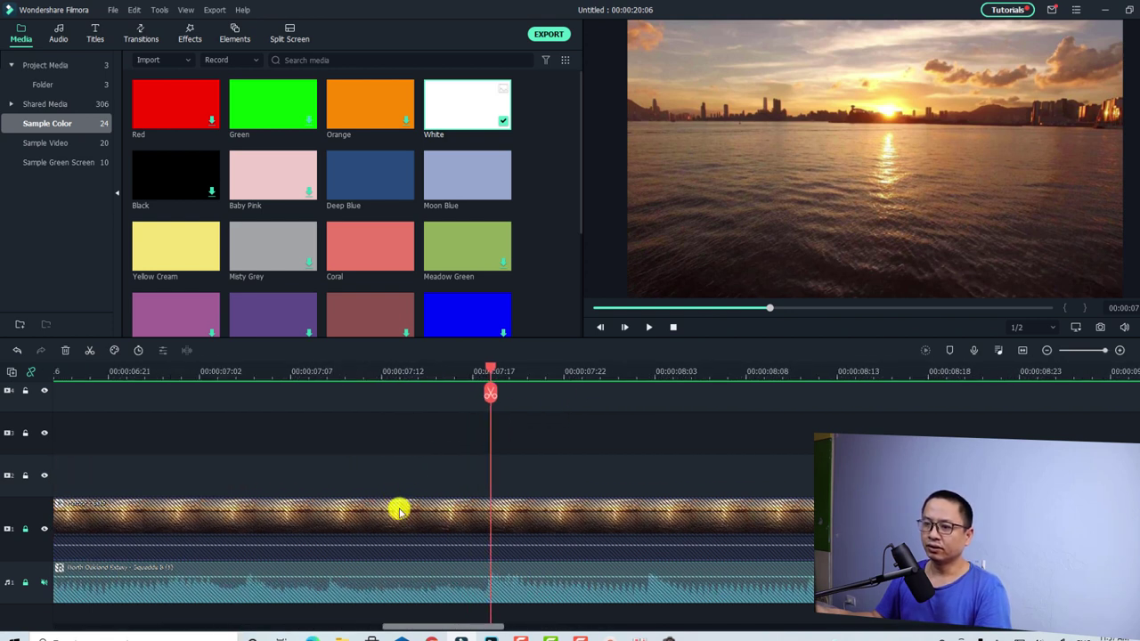
{"action": "left_click_drag", "start_coordinate": [445, 626], "coordinate": [402, 629]}
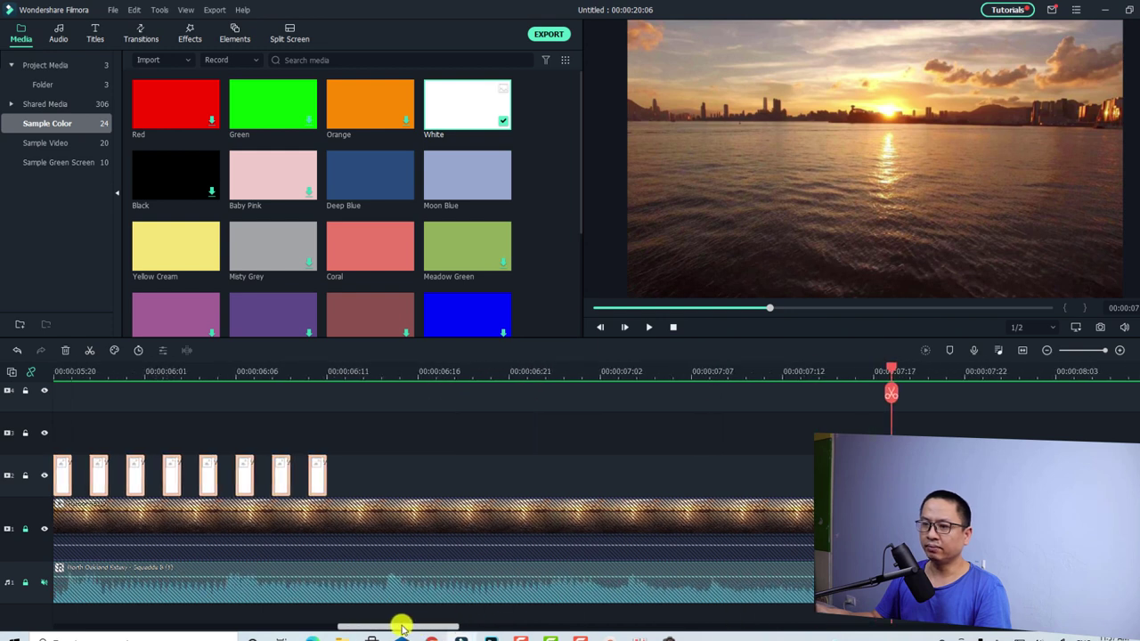
{"action": "left_click", "coordinate": [347, 377]}
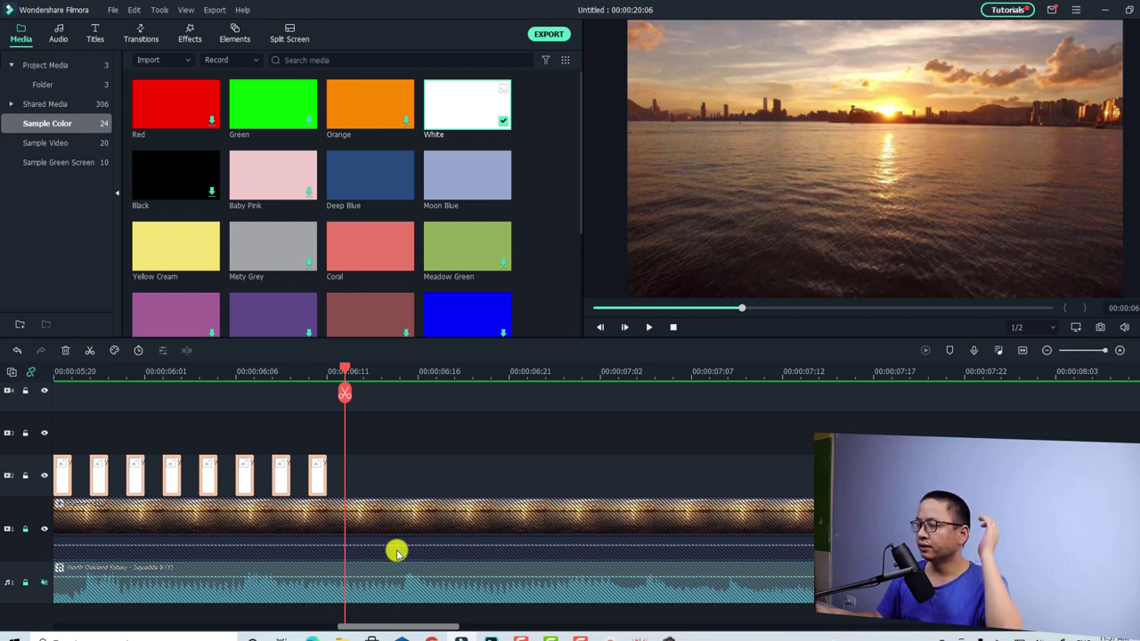
{"action": "scroll", "coordinate": [397, 549], "scroll_direction": "down", "scroll_amount": 3}
{"action": "key", "text": "ctrl+minus"}
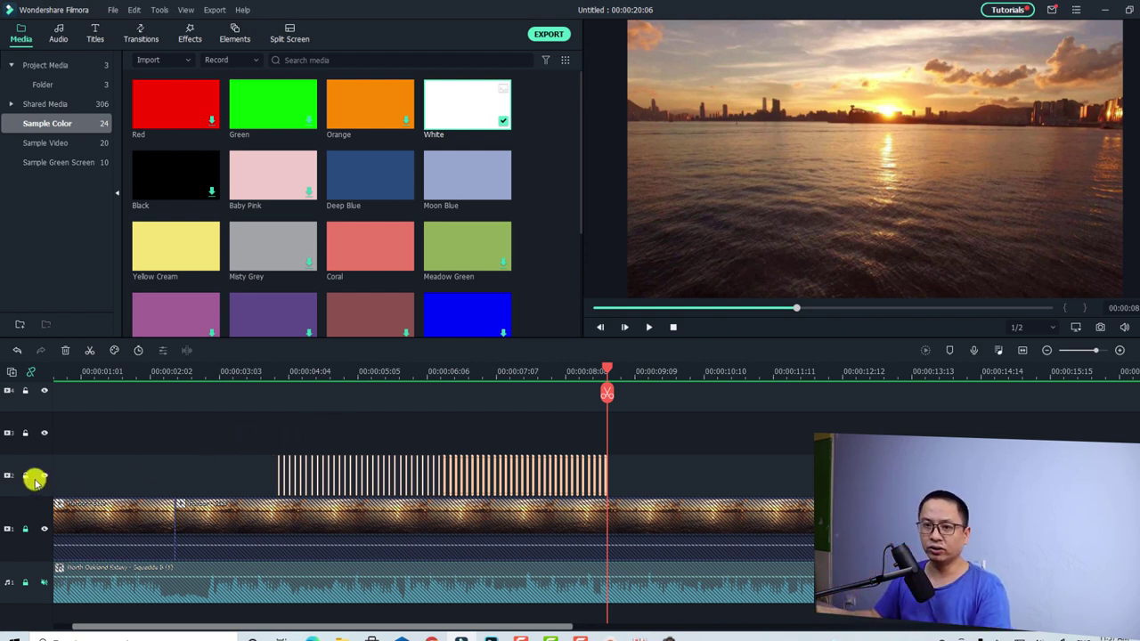
- Place the Basic 6 plain-text title above the white flashes, spanning about four to nine seconds
{"action": "left_click", "coordinate": [226, 481]}
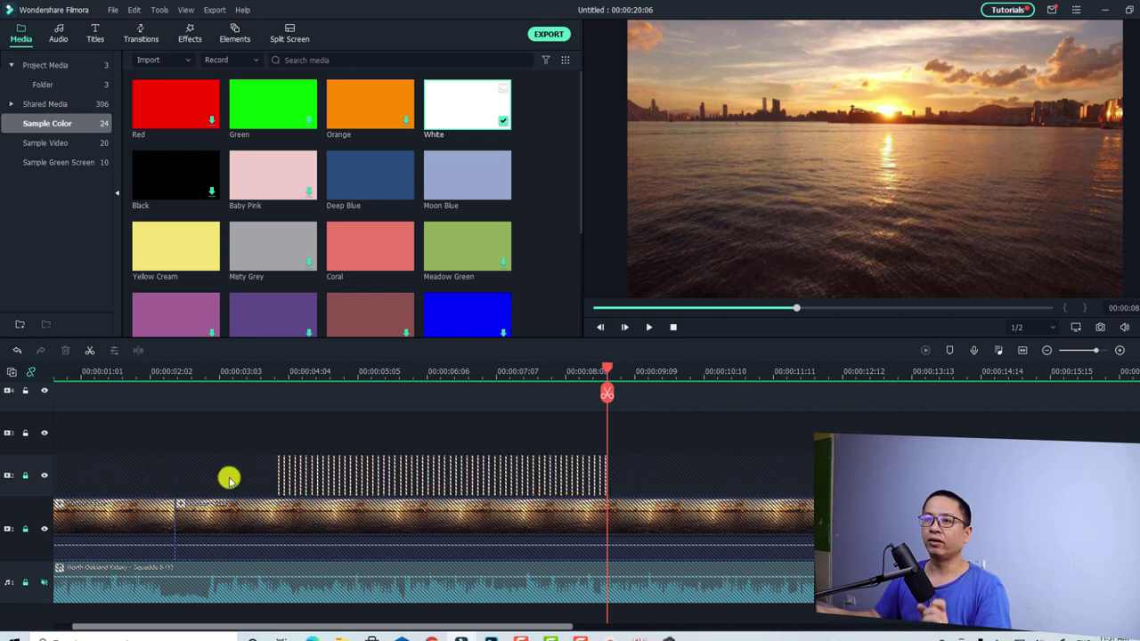
{"action": "left_click", "coordinate": [96, 34]}
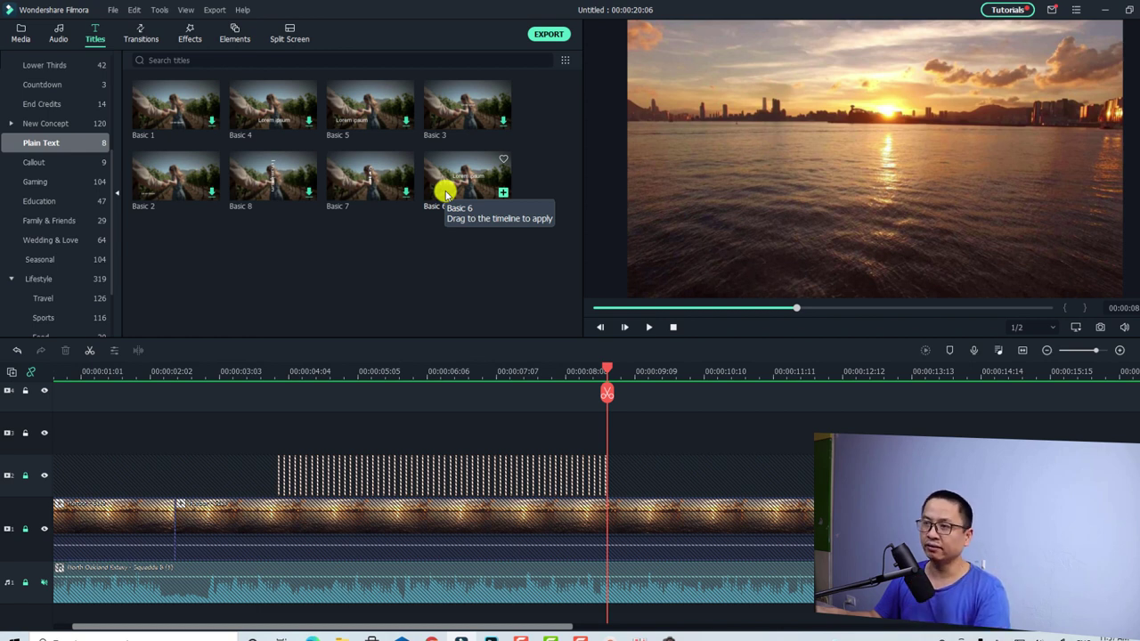
{"action": "left_click_drag", "start_coordinate": [447, 194], "coordinate": [337, 458]}
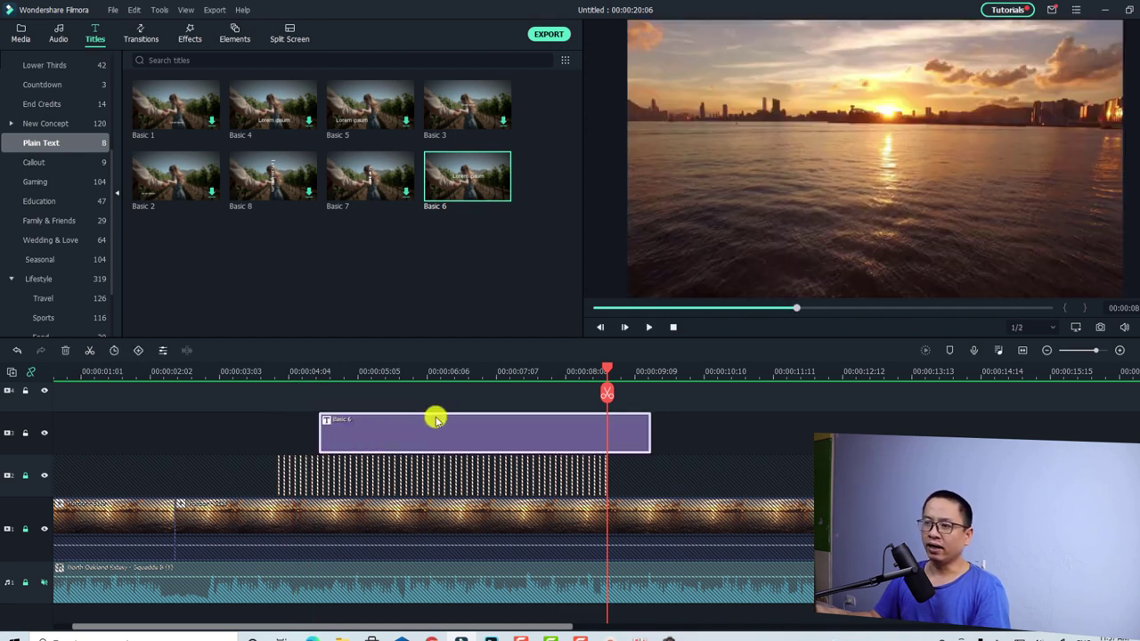
{"action": "left_click", "coordinate": [436, 375]}
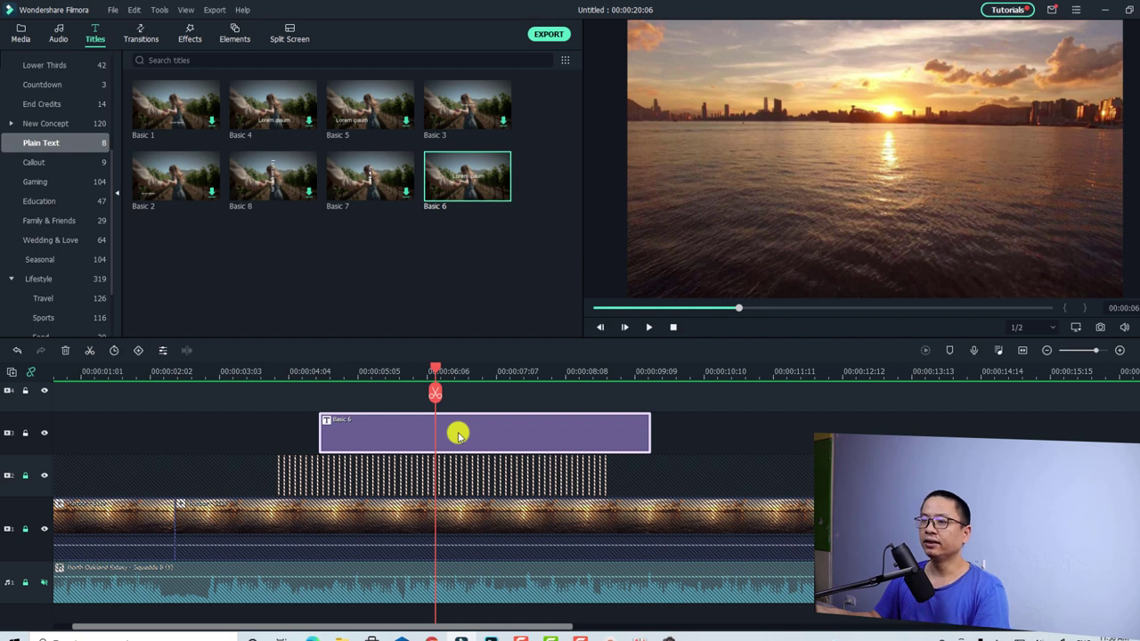
- Change the title text to read 'Stobe Light Effect'
{"action": "double_click", "coordinate": [458, 434]}
{"action": "left_click", "coordinate": [313, 137]}
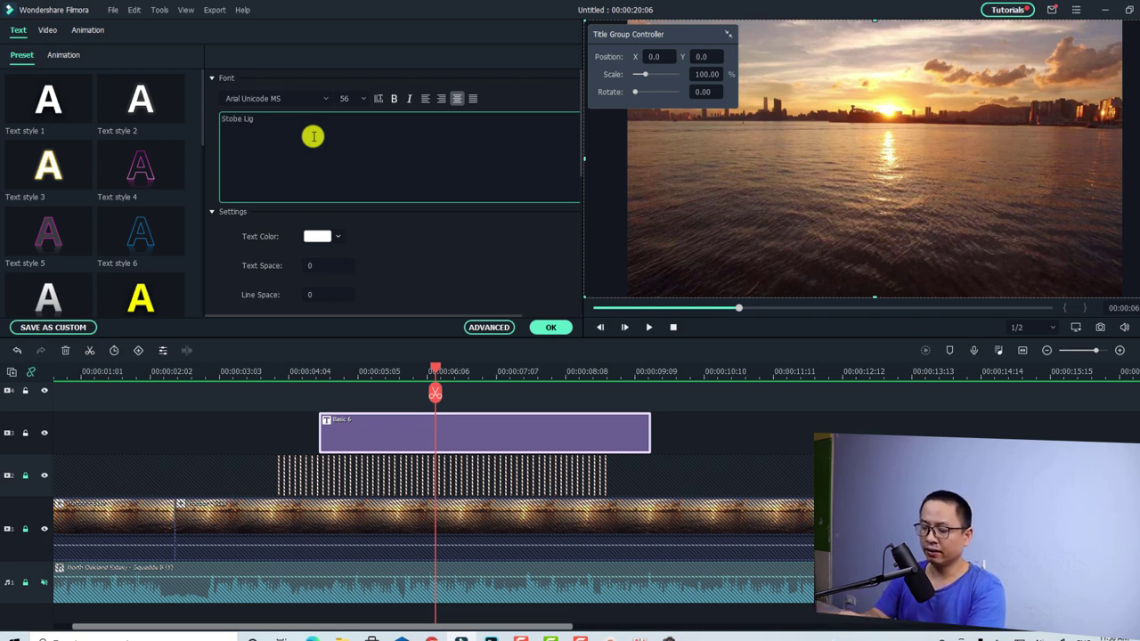
{"action": "type", "text": "t Effect"}
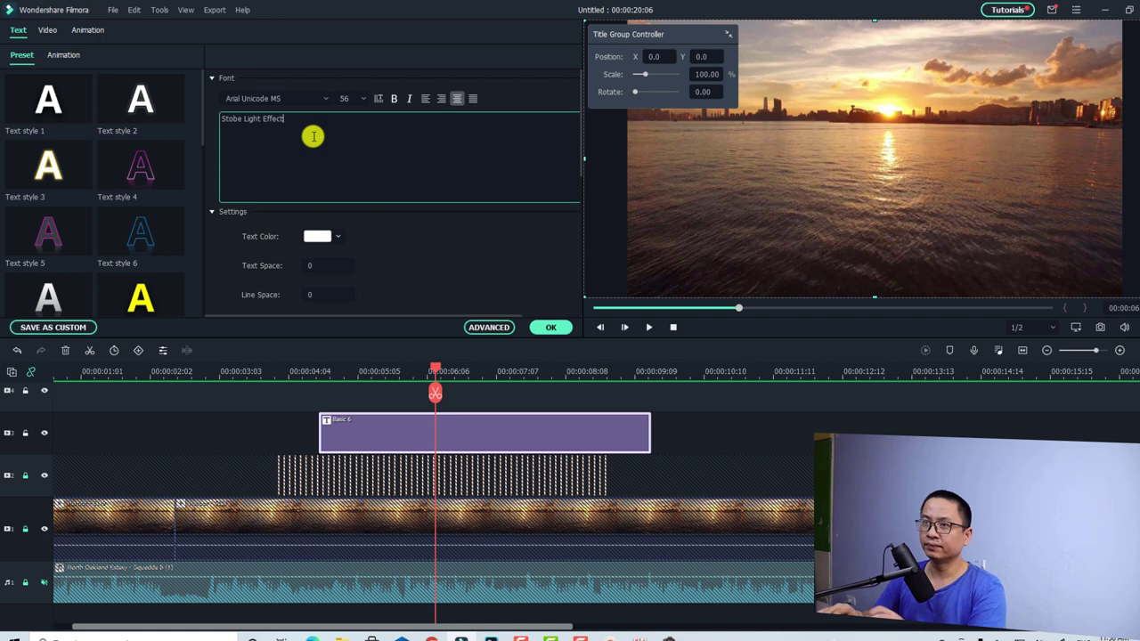
- Set the title font to Audiowide Regular at size 65 and confirm
{"action": "left_click", "coordinate": [294, 103]}
{"action": "key", "text": "Down"}
{"action": "key", "text": "Down"}
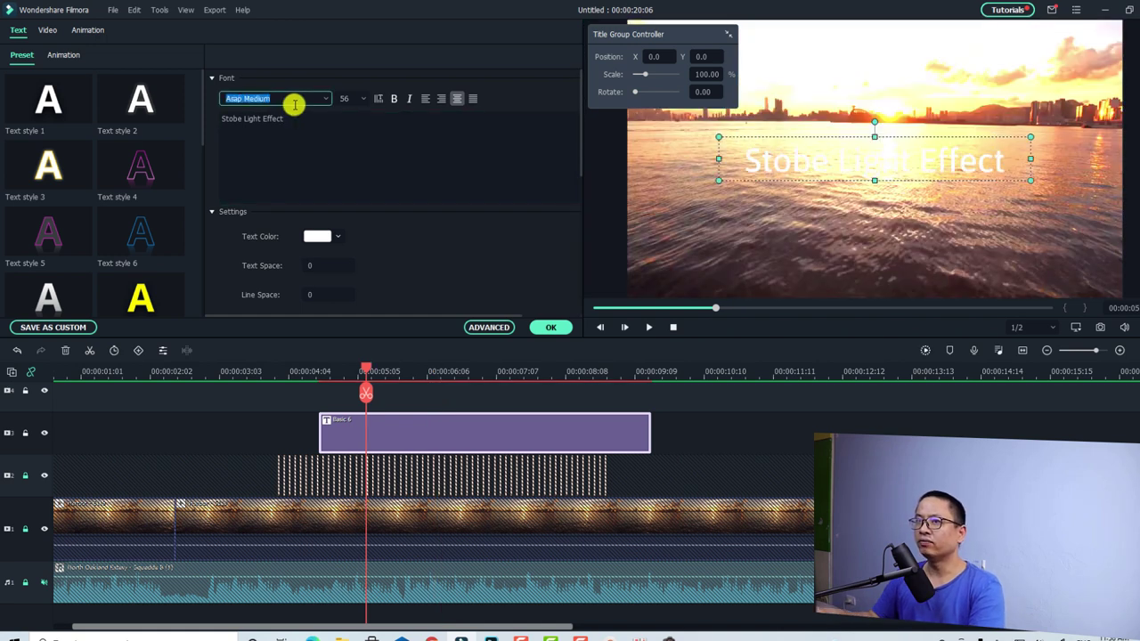
{"action": "key", "text": "Down"}
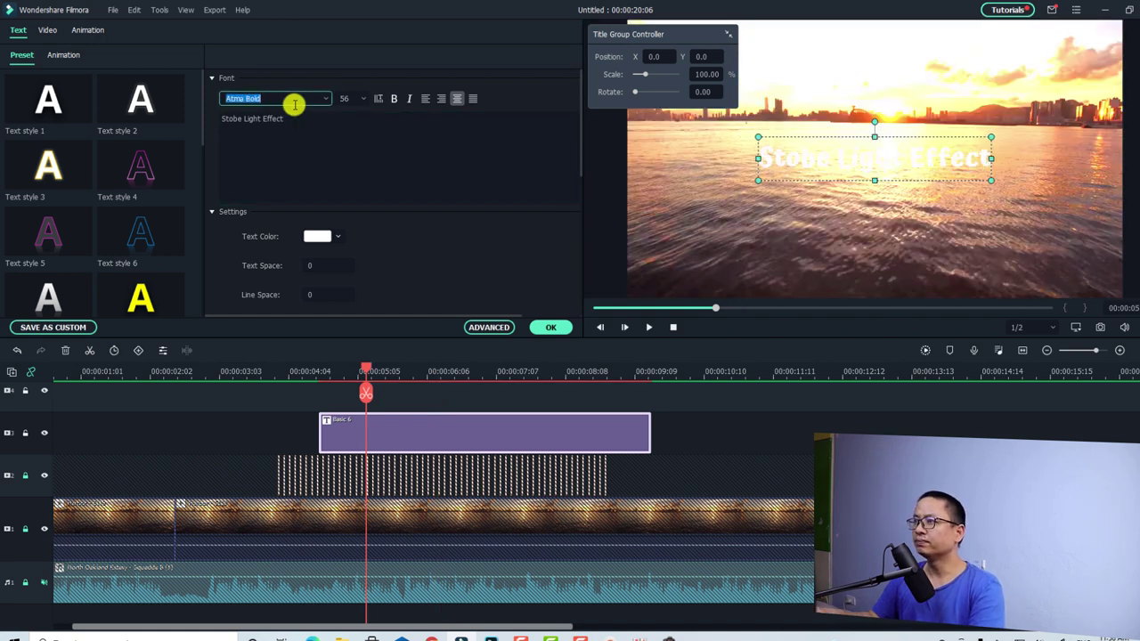
{"action": "key", "text": "Down"}
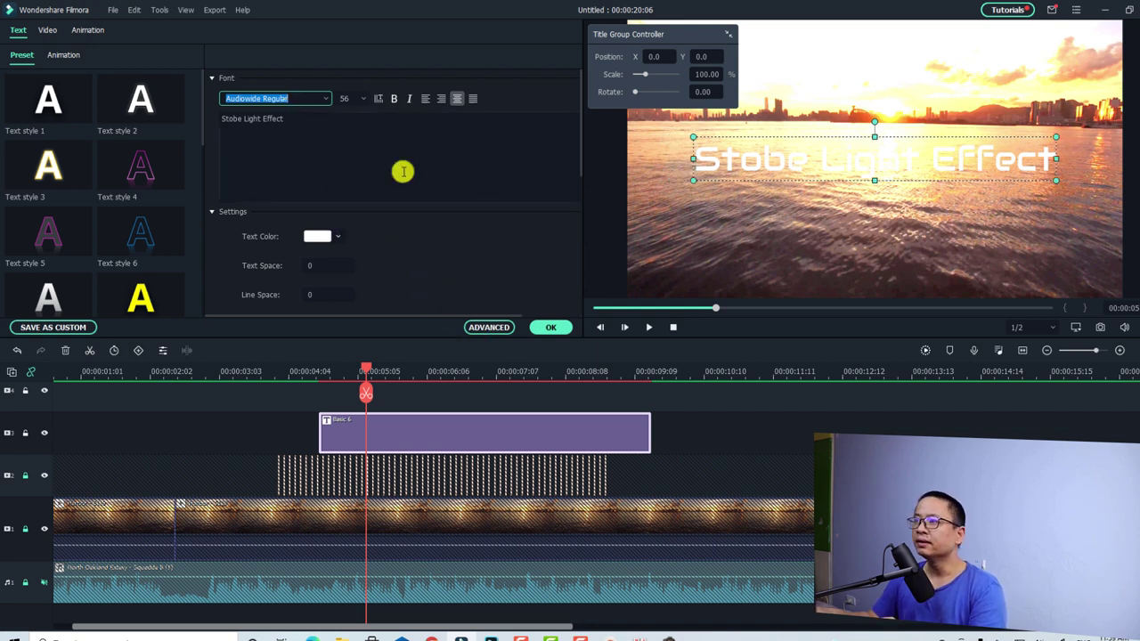
{"action": "left_click", "coordinate": [346, 98]}
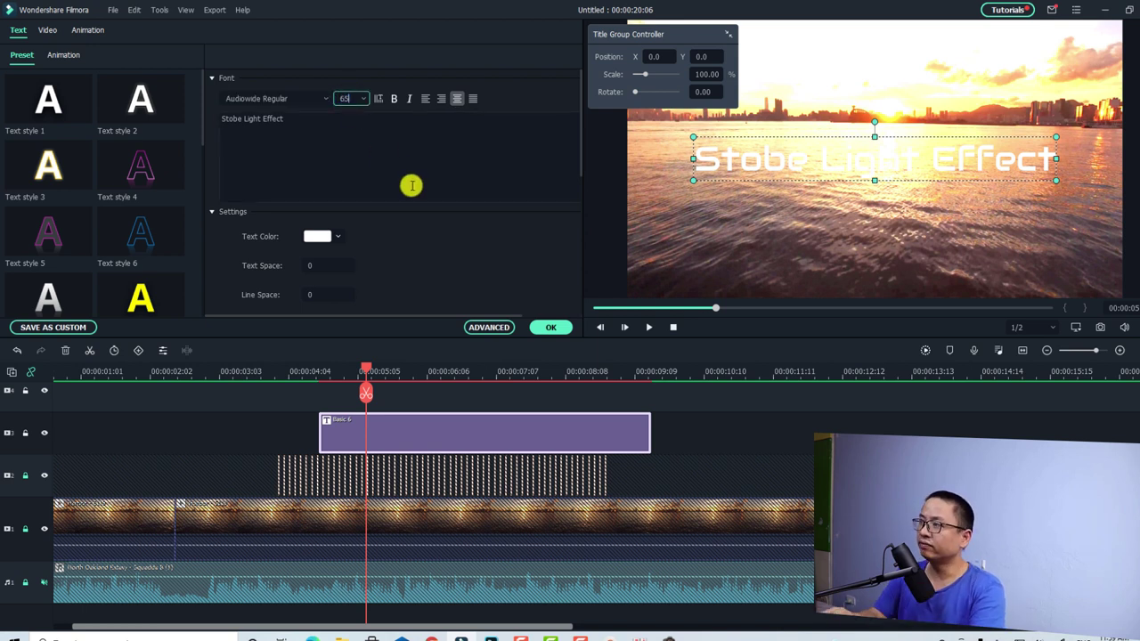
{"action": "type", "text": "65"}
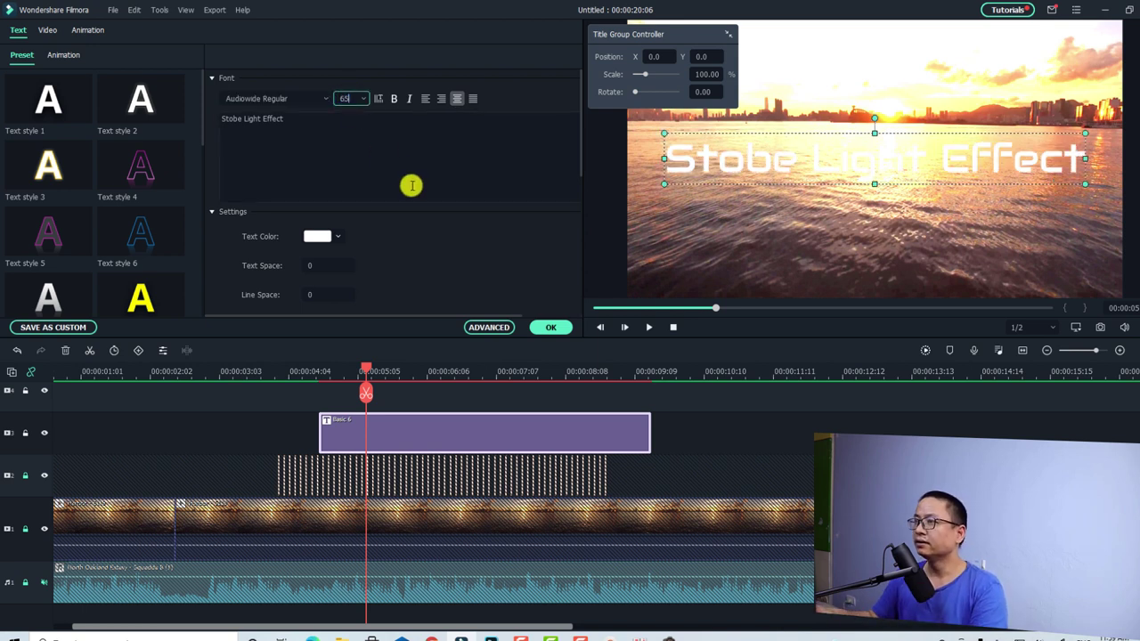
{"action": "left_click", "coordinate": [548, 327]}
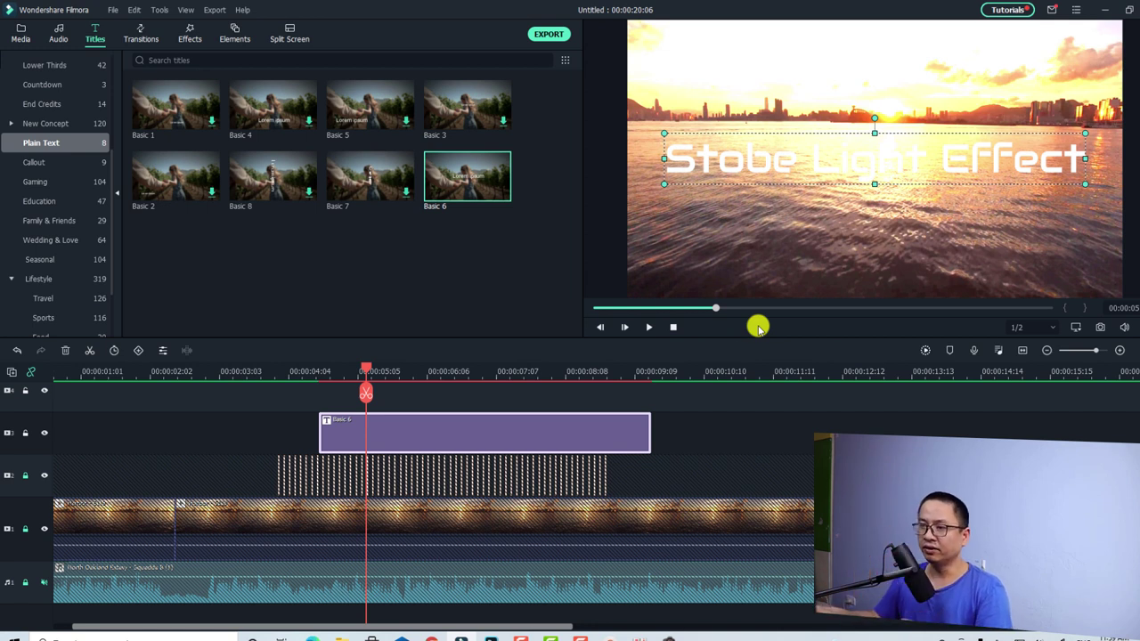
- Cut the Stobe Light Effect title clip to a 00:00:00:01 duration
{"action": "right_click", "coordinate": [427, 433]}
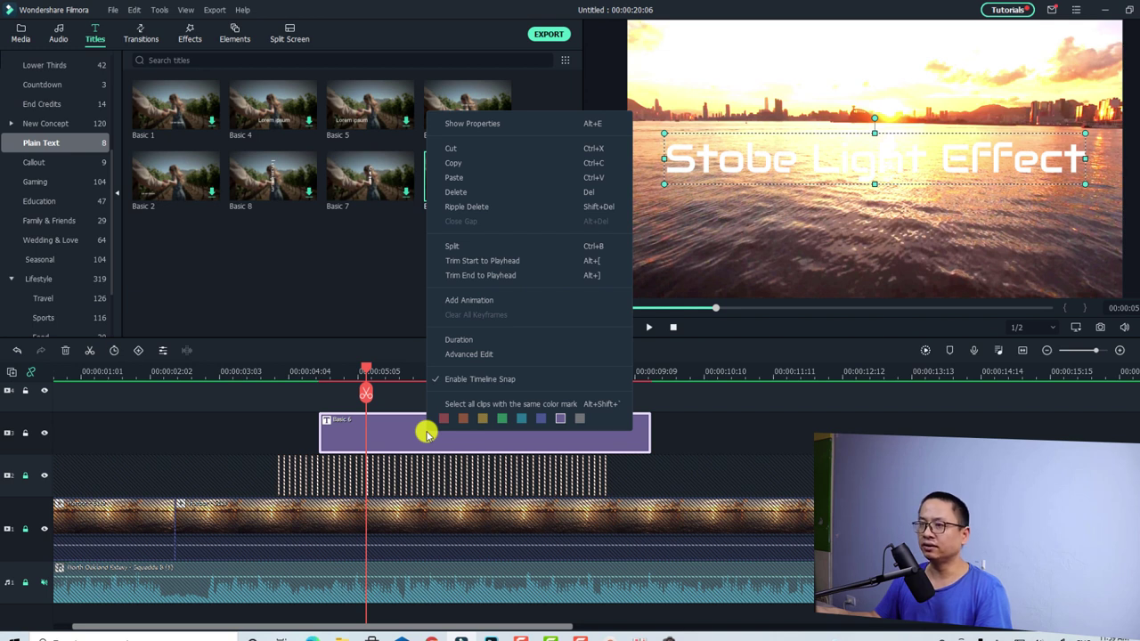
{"action": "left_click", "coordinate": [471, 340]}
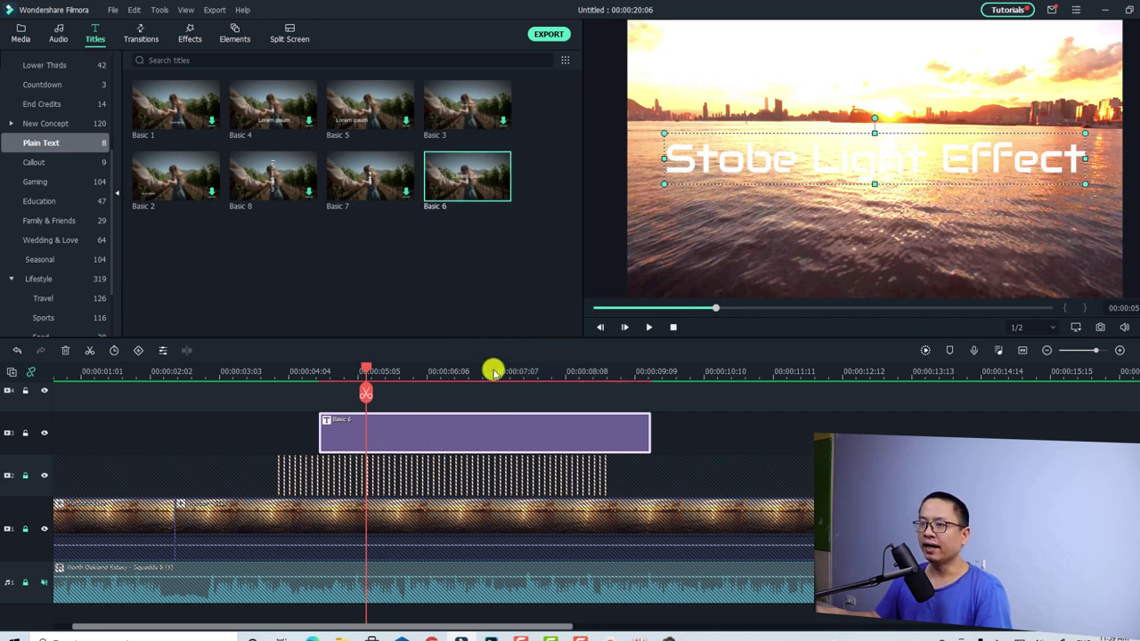
{"action": "left_click", "coordinate": [590, 272]}
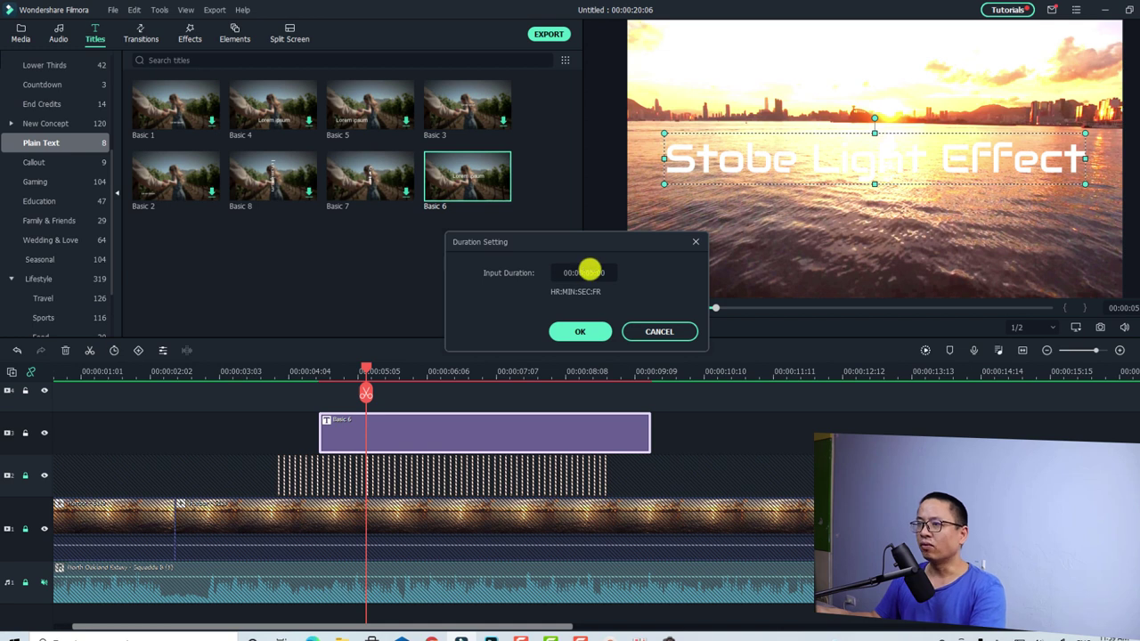
{"action": "type", "text": "05"}
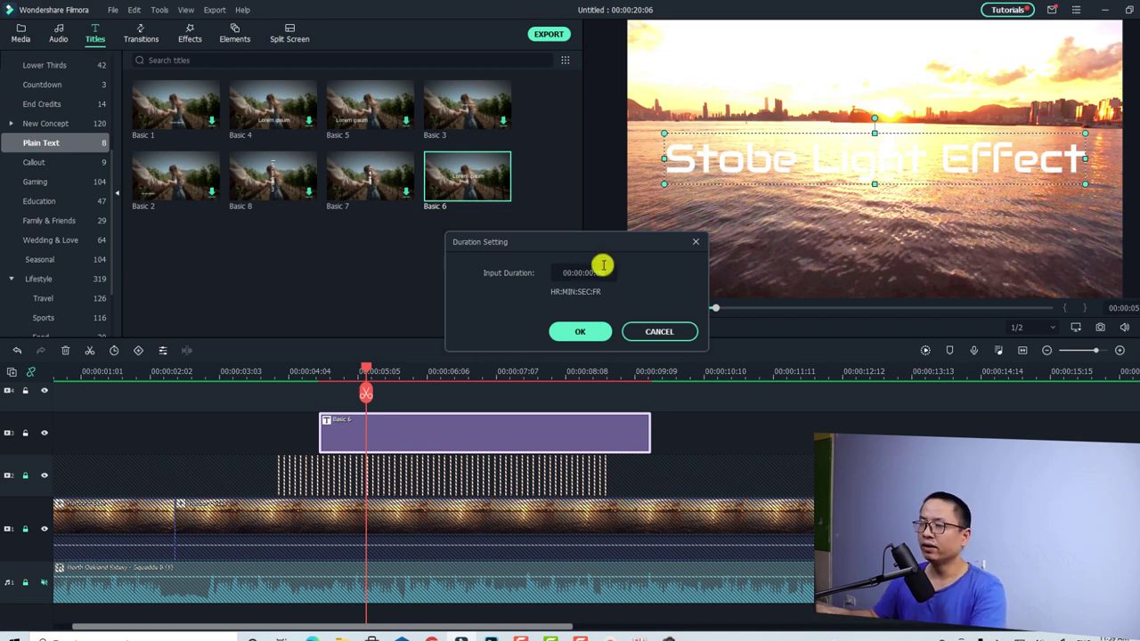
{"action": "key", "text": "BackSpace"}
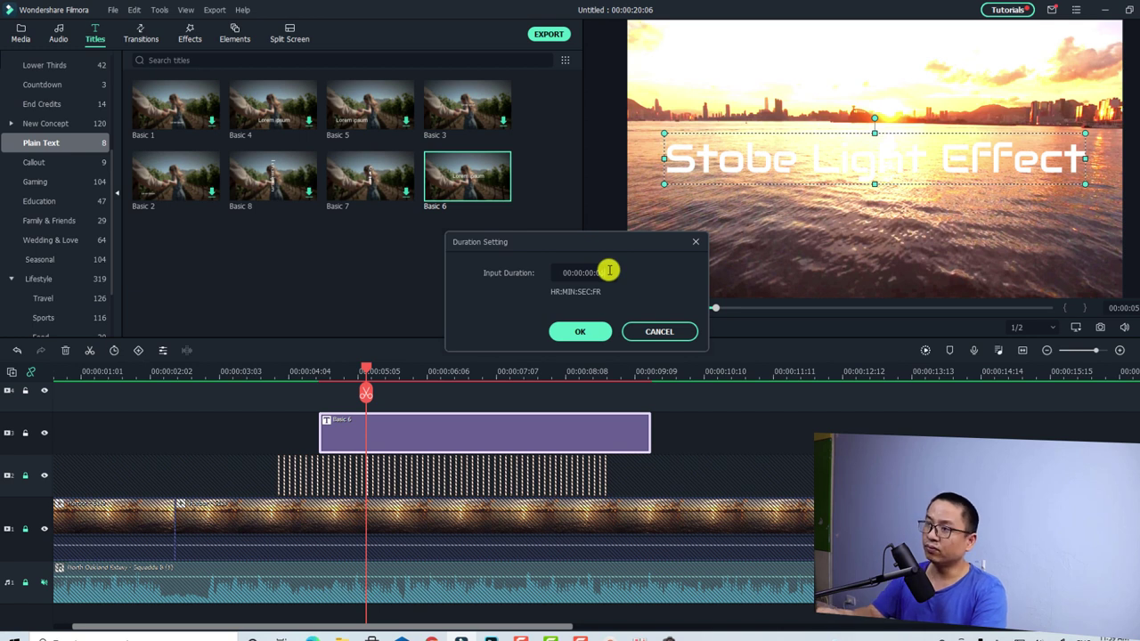
{"action": "left_click", "coordinate": [579, 333]}
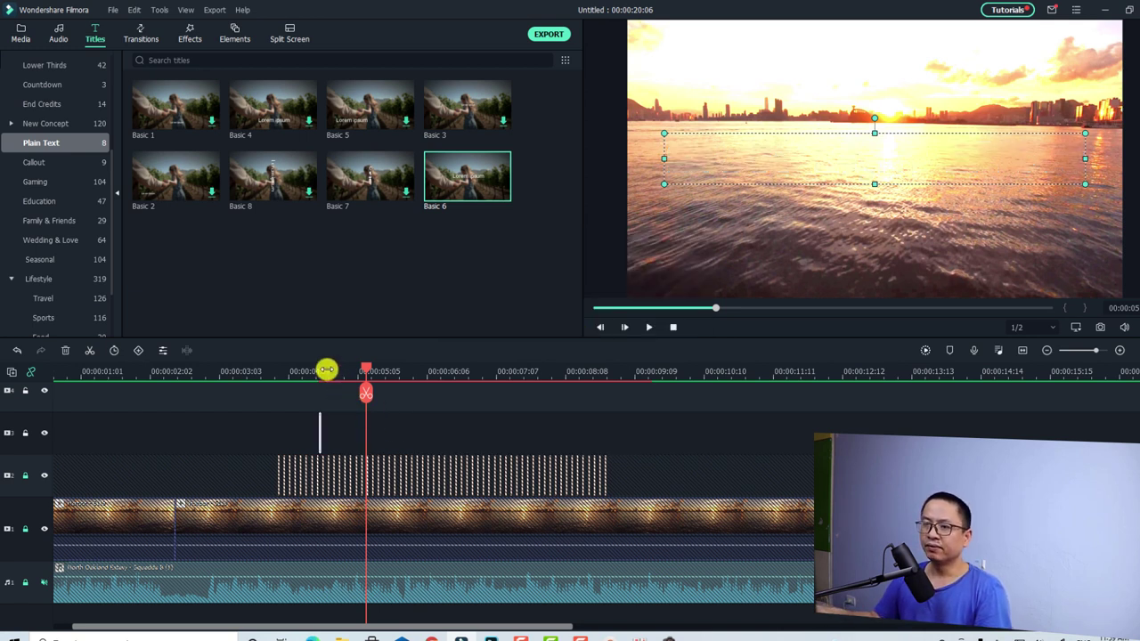
- Paste three copies of the one-frame title clip, leaving a one-frame gap between each
{"action": "scroll", "coordinate": [316, 445], "scroll_direction": "up", "scroll_amount": 2}
{"action": "left_click", "coordinate": [301, 431]}
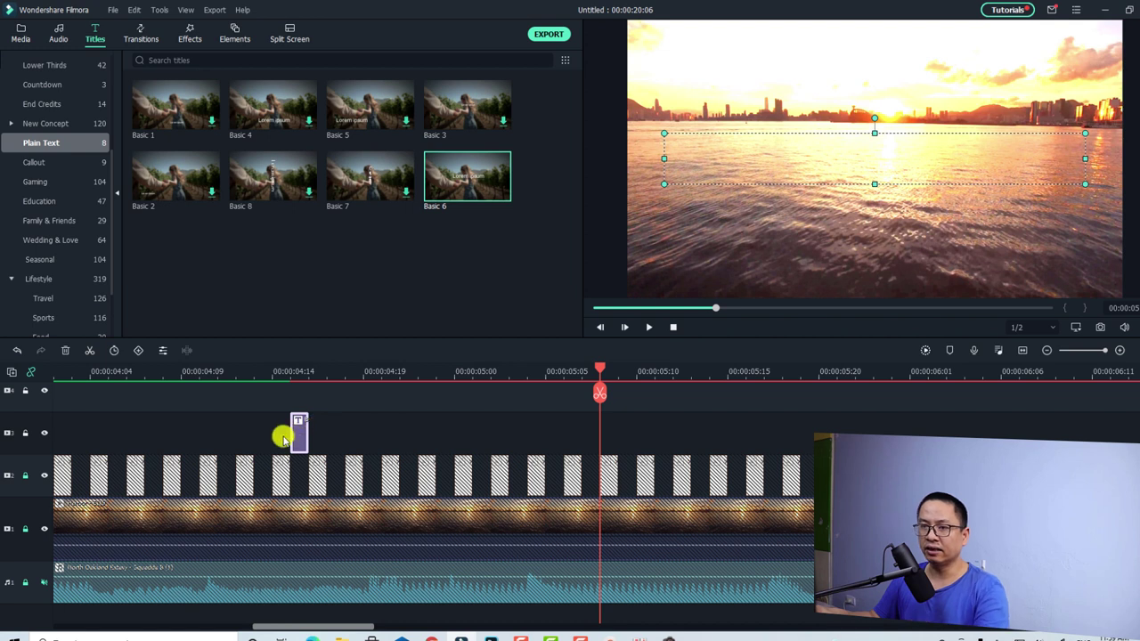
{"action": "left_click", "coordinate": [327, 376]}
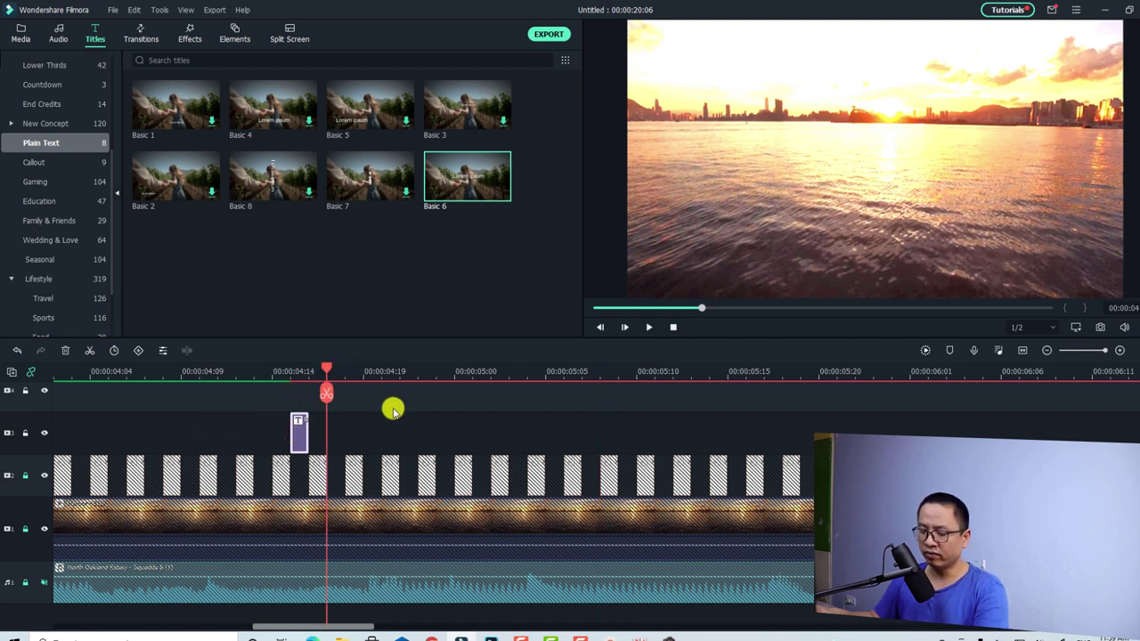
{"action": "key", "text": "ctrl+v"}
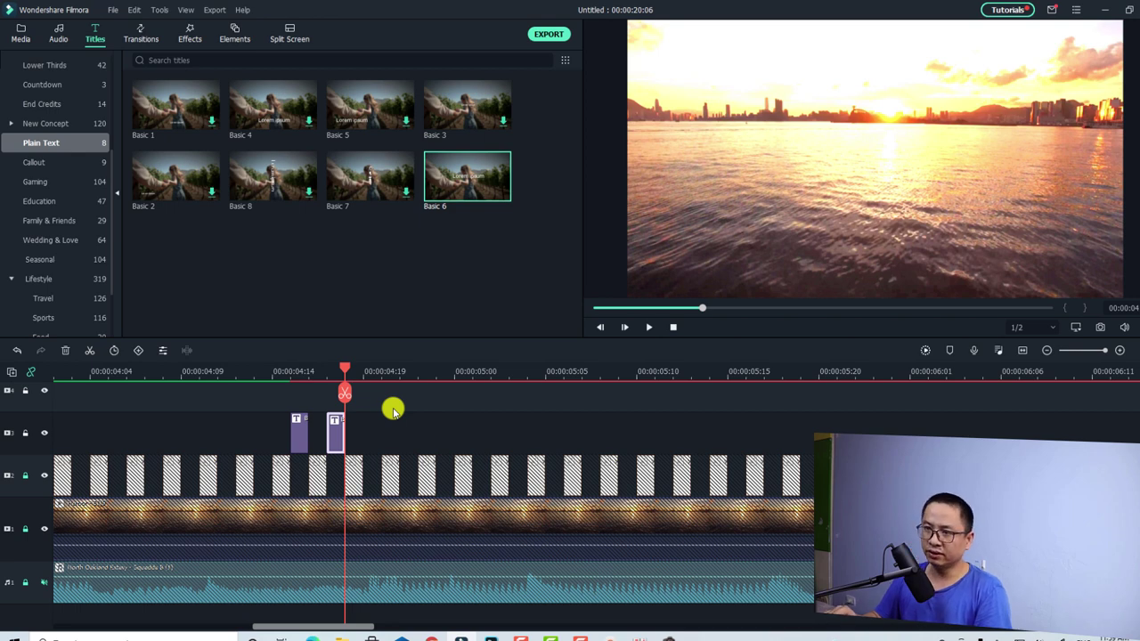
{"action": "key", "text": "Right"}
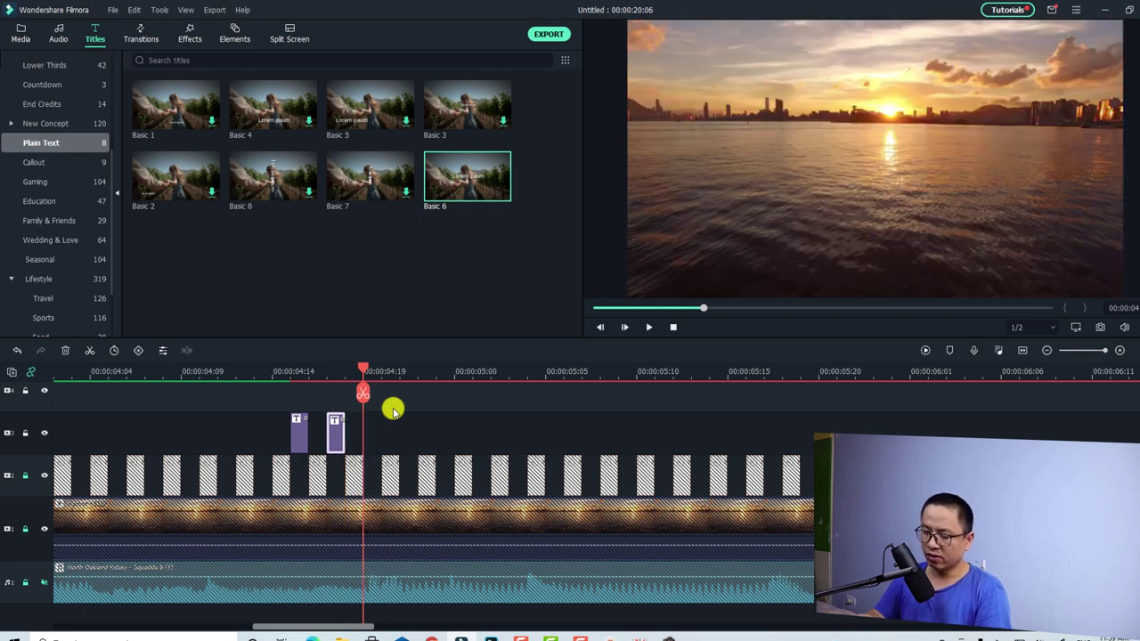
{"action": "key", "text": "ctrl+v"}
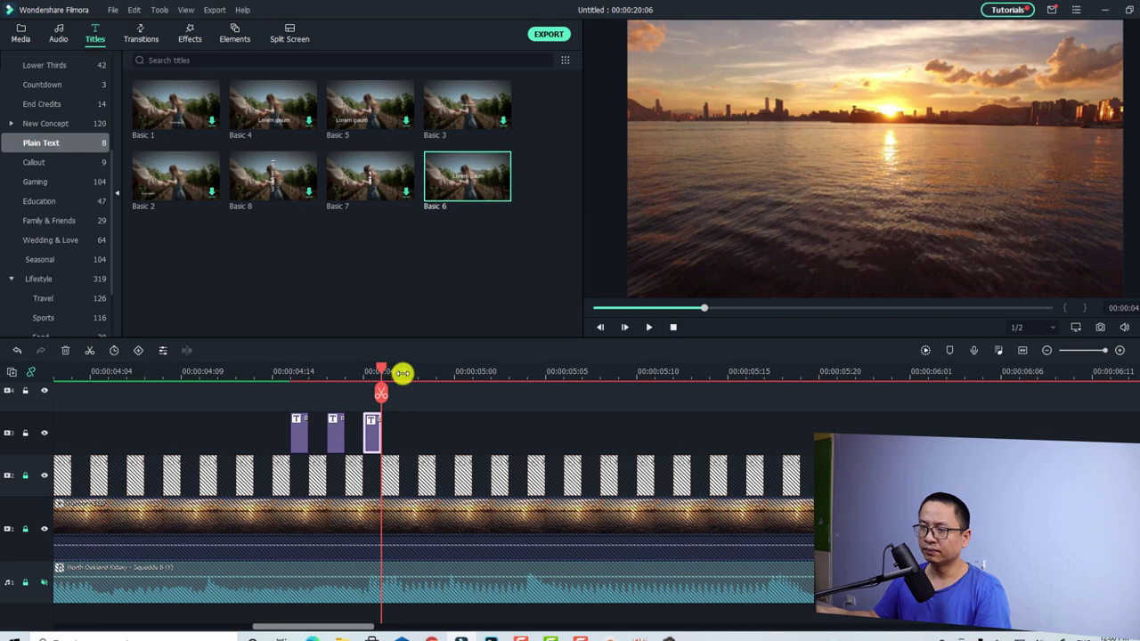
{"action": "left_click", "coordinate": [403, 372]}
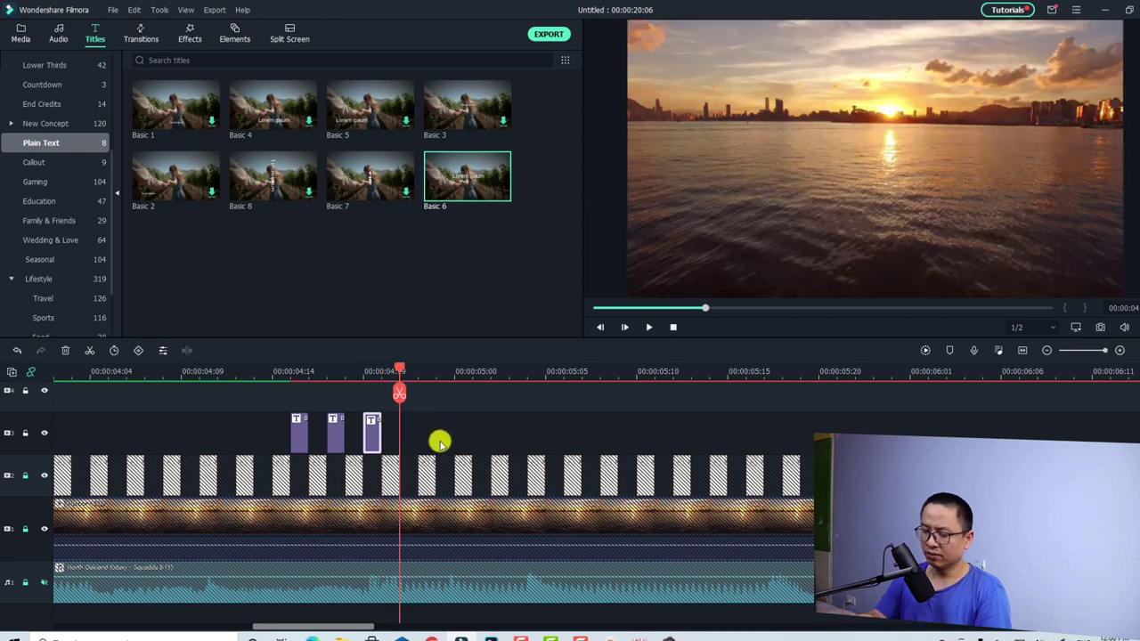
{"action": "key", "text": "ctrl+v"}
- Duplicate the four title clips after a one-frame gap to make eight, then select all eight
{"action": "left_click_drag", "start_coordinate": [454, 423], "coordinate": [297, 437]}
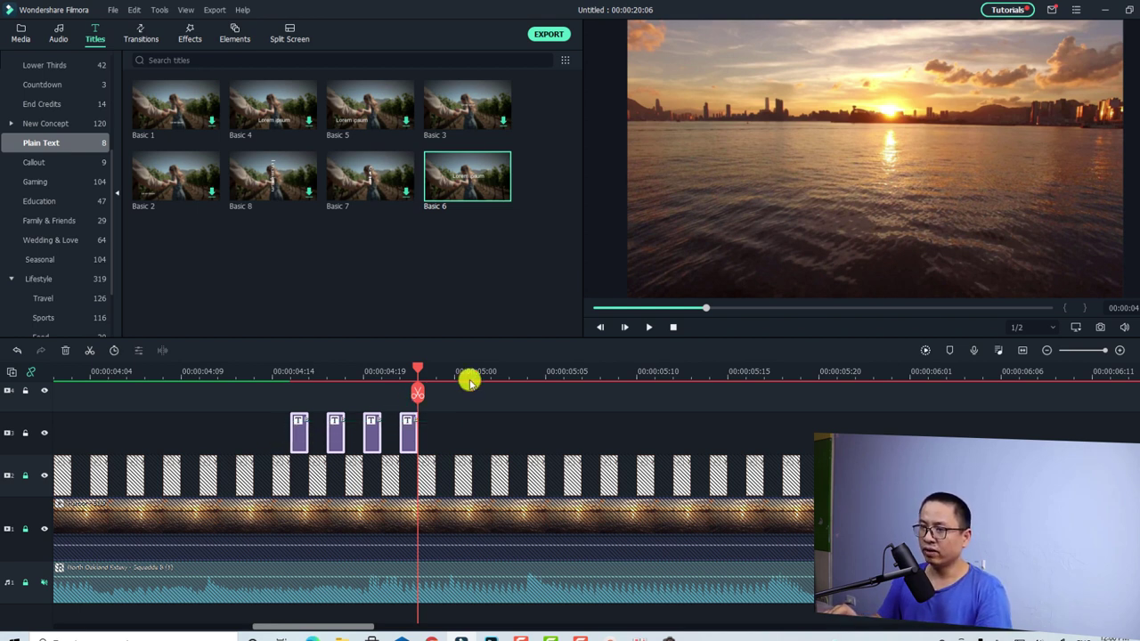
{"action": "key", "text": "Right"}
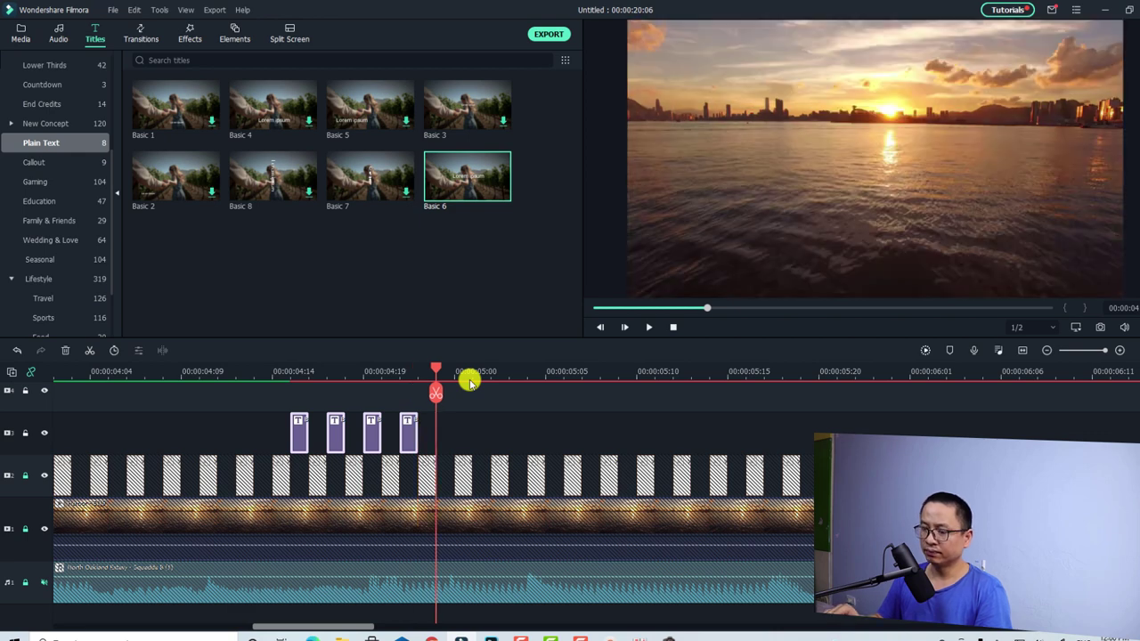
{"action": "key", "text": "ctrl+v"}
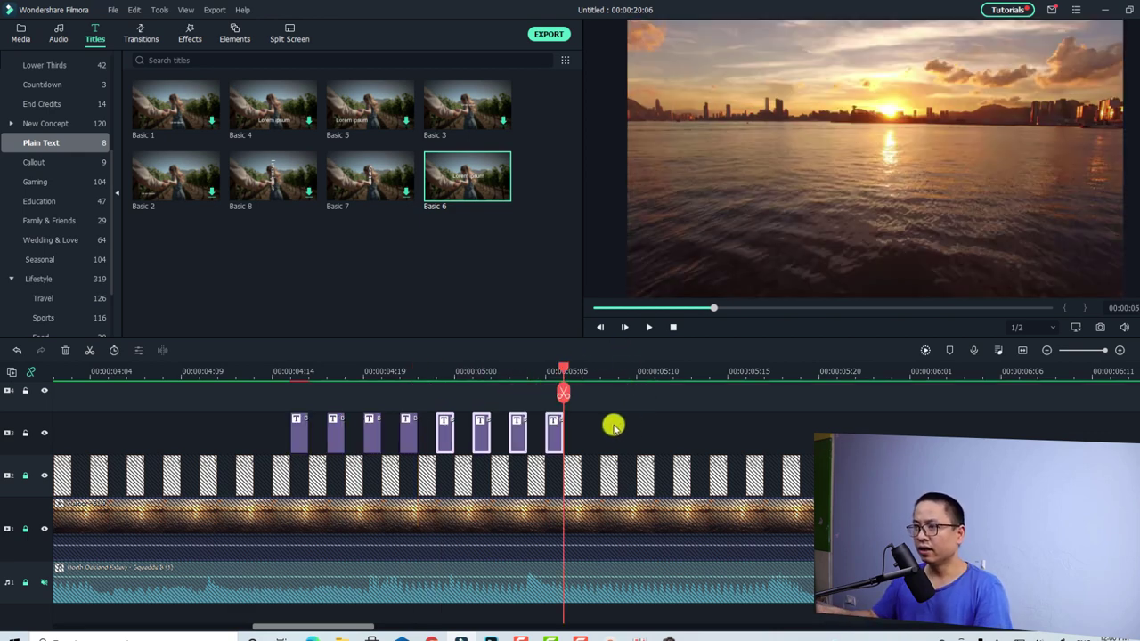
{"action": "left_click_drag", "start_coordinate": [605, 436], "coordinate": [270, 438]}
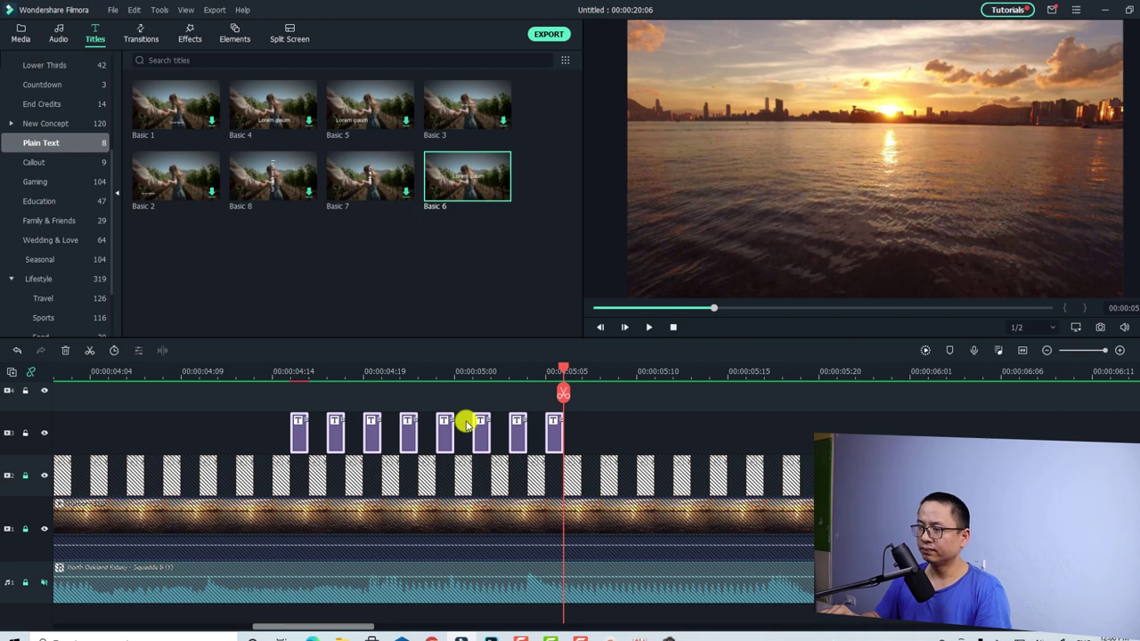
{"action": "key", "text": "Right"}
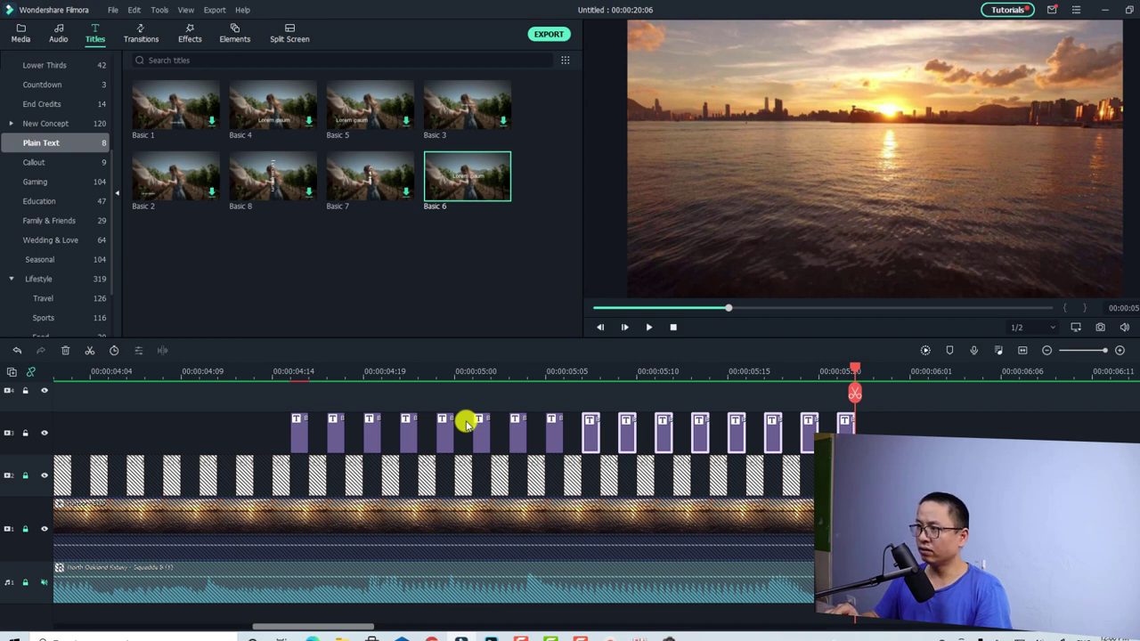
{"action": "key", "text": "Right"}
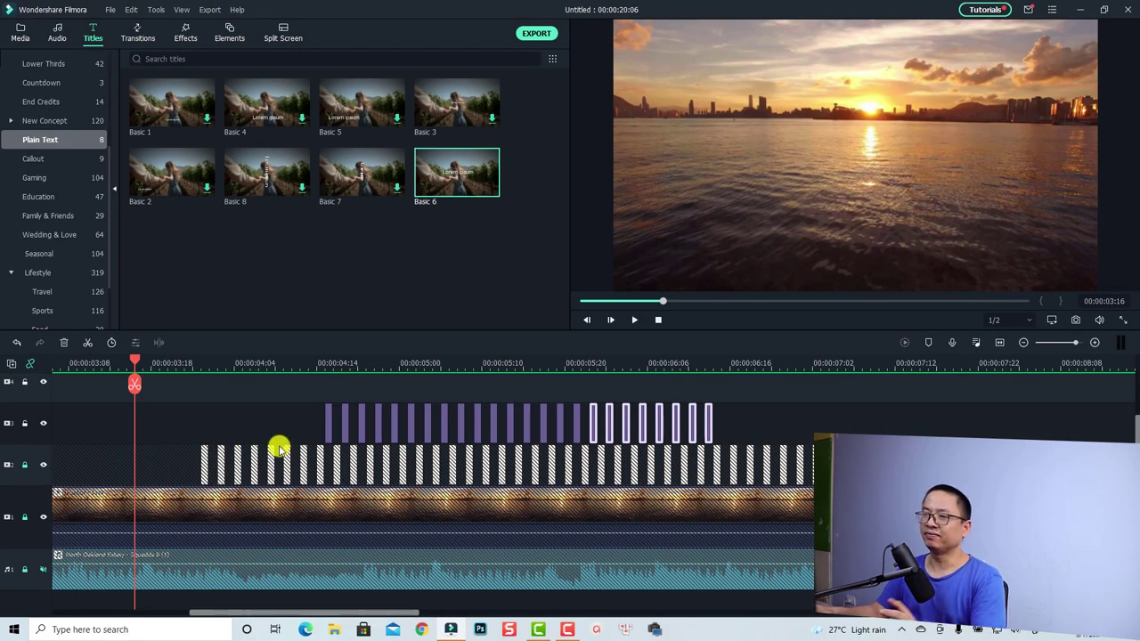
- Play the edited video to watch the Stobe Light Effect title flash over the harbor
{"action": "left_click", "coordinate": [633, 319]}
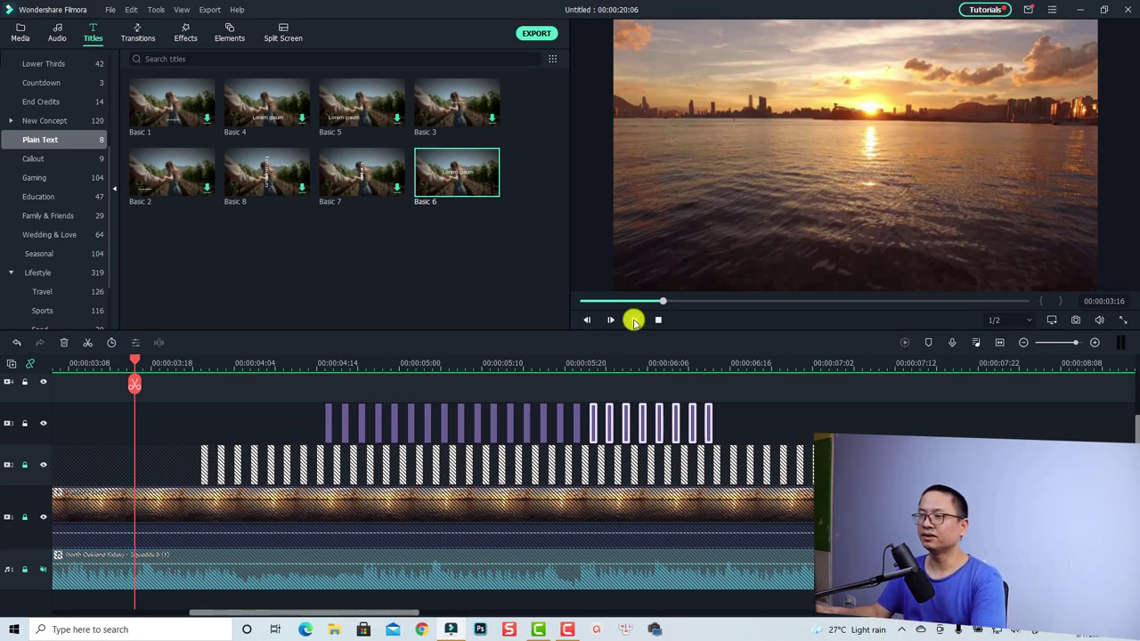